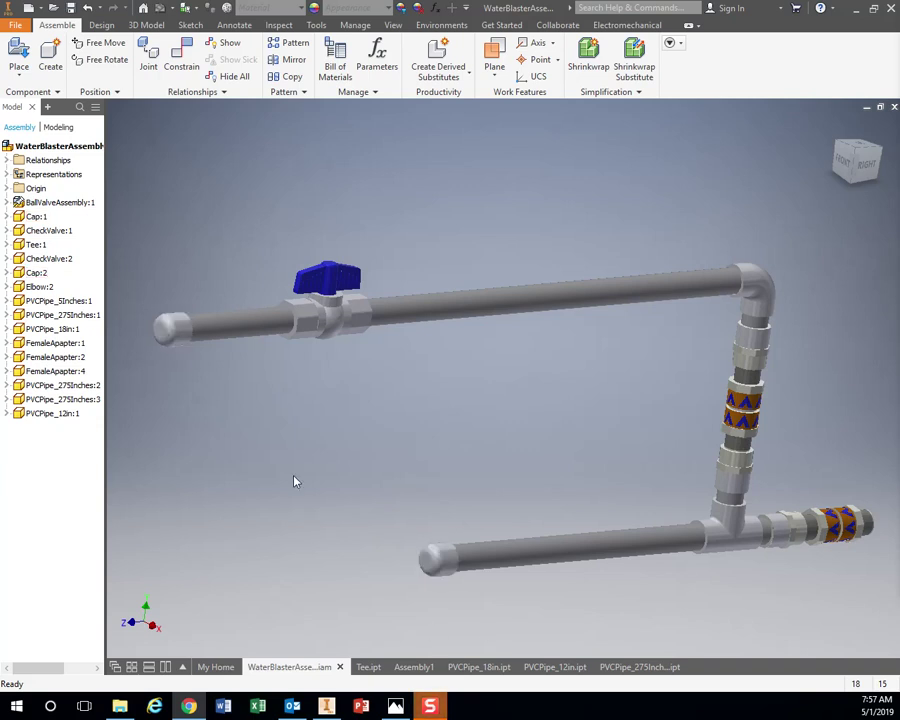
Step: Select the left end cap Cap:2 and choose in-place editing from its right-click menu
{"action": "left_click", "coordinate": [173, 334]}
{"action": "left_click", "coordinate": [203, 382]}
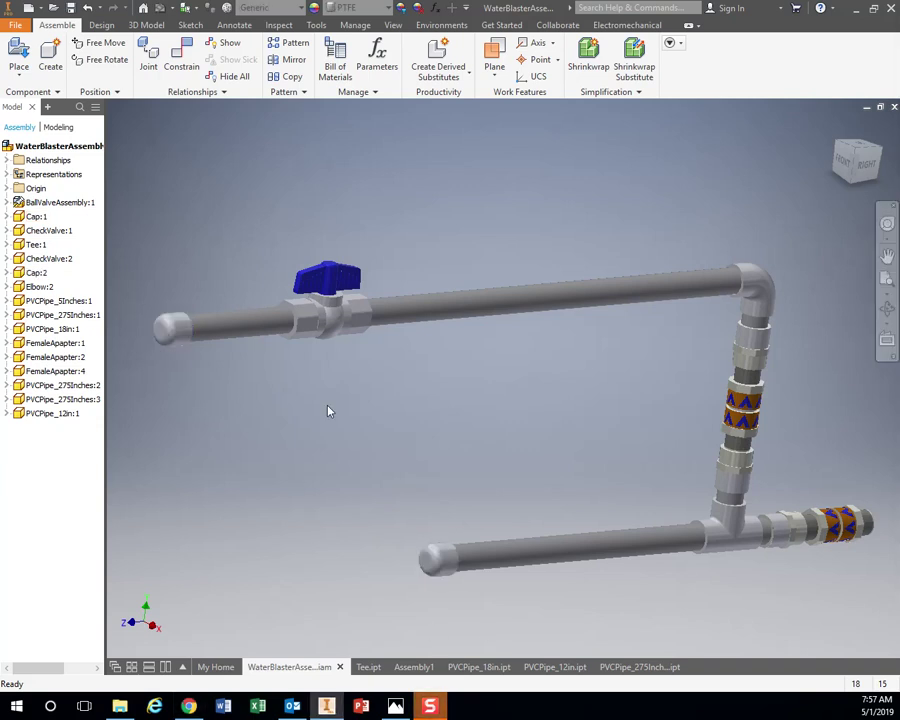
{"action": "right_click", "coordinate": [166, 334]}
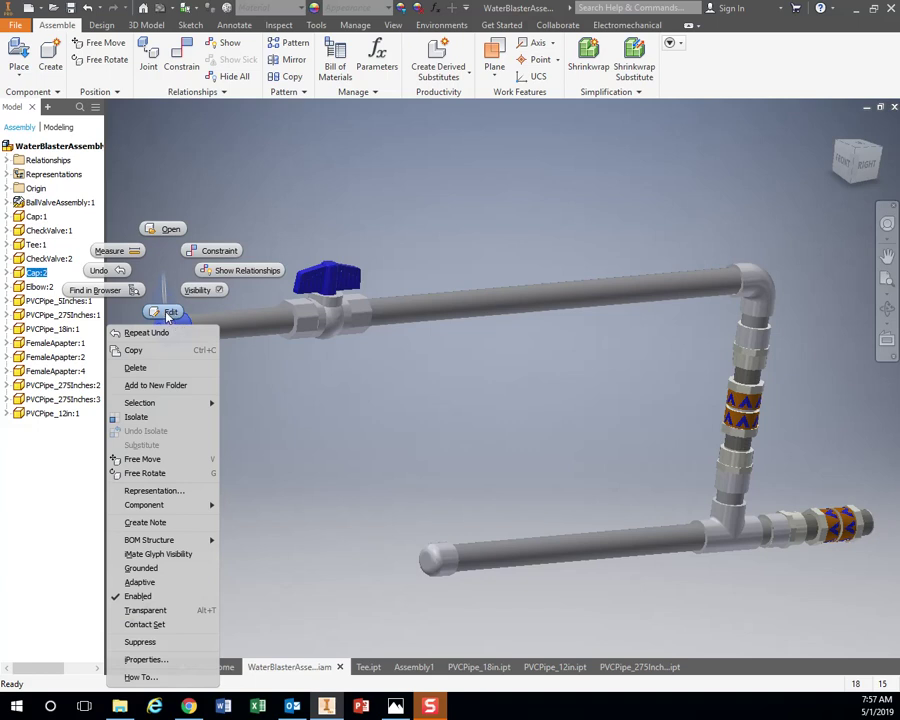
{"action": "left_click", "coordinate": [168, 316]}
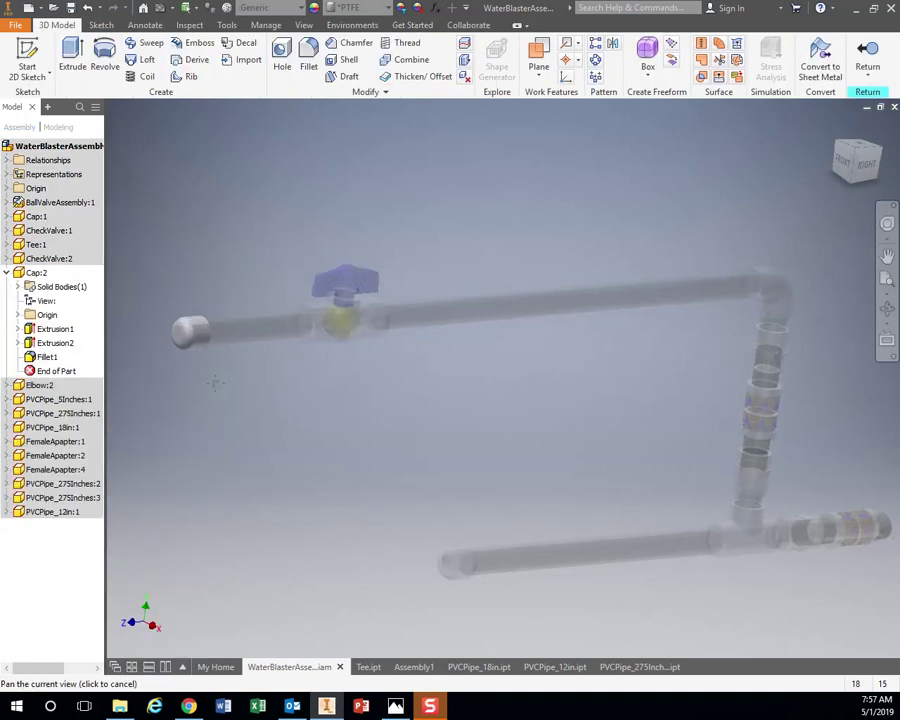
Step: Reorient the view, briefly check the Tee.ipt part, then return to the assembly
{"action": "middle_click_drag", "start_coordinate": [213, 382], "coordinate": [333, 412]}
{"action": "middle_click_drag", "start_coordinate": [284, 348], "coordinate": [301, 358], "text": "shift"}
{"action": "scroll", "coordinate": [300, 368], "scroll_direction": "down", "scroll_amount": 3}
{"action": "scroll", "coordinate": [300, 368], "scroll_direction": "up", "scroll_amount": 5}
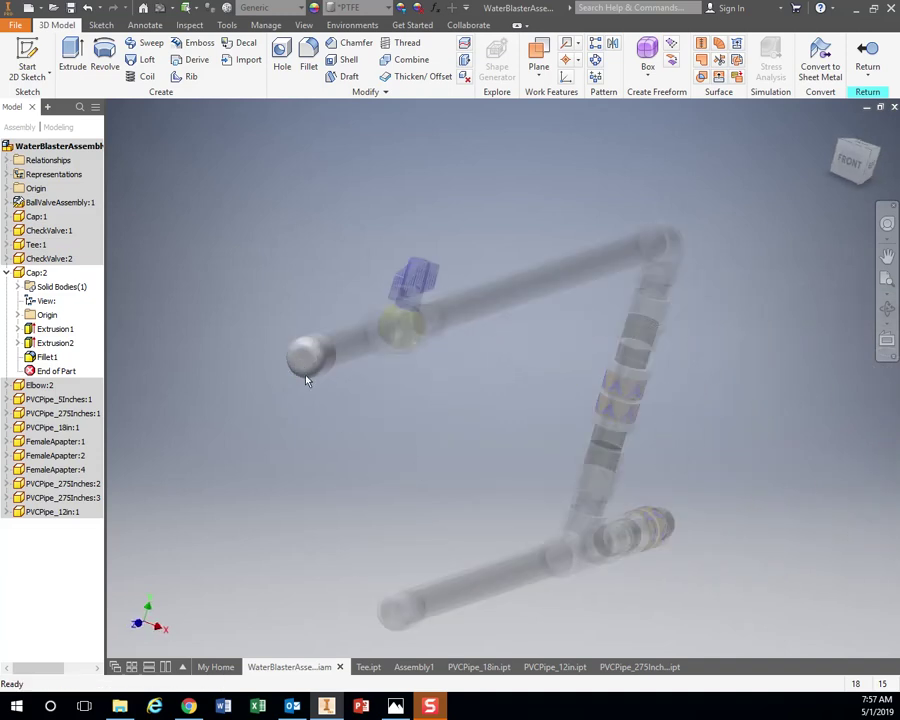
{"action": "left_click", "coordinate": [376, 666]}
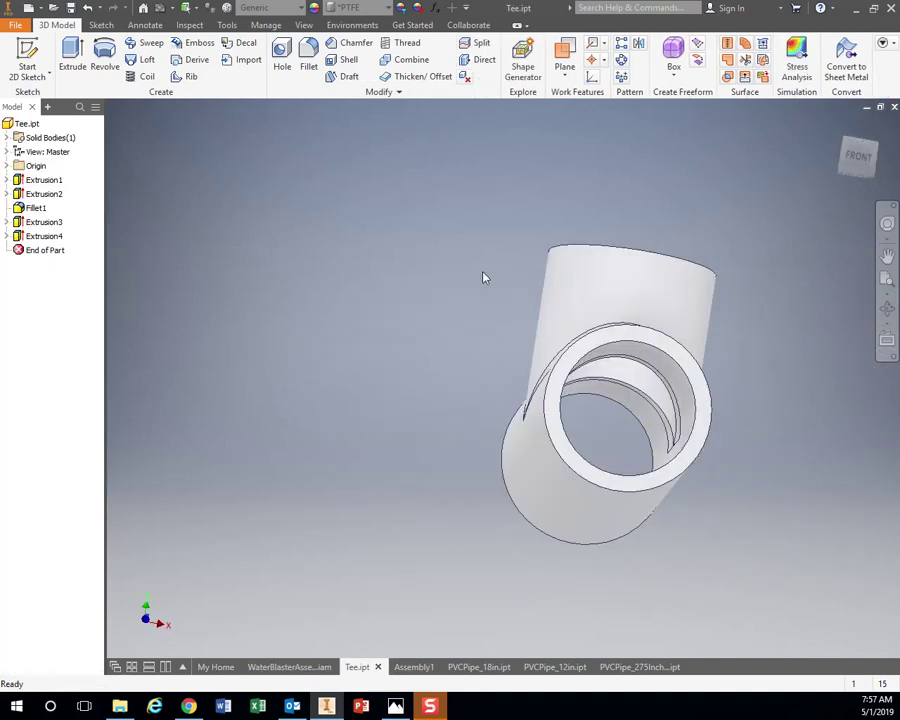
{"action": "left_click", "coordinate": [289, 667]}
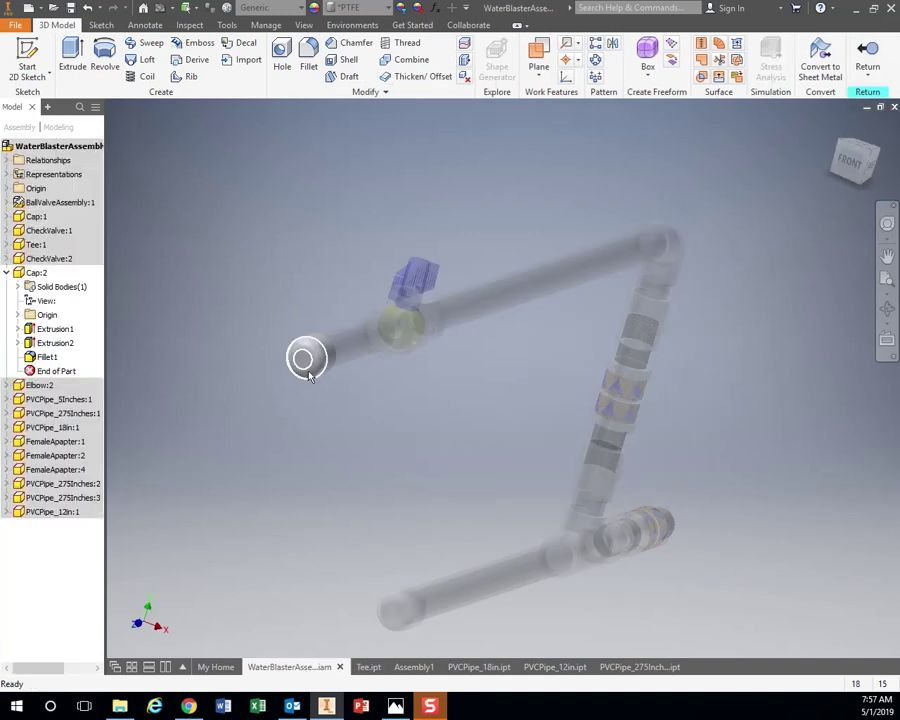
Step: Centre the view on the left end cap and select its outer end face
{"action": "scroll", "coordinate": [318, 364], "scroll_direction": "up", "scroll_amount": 4}
{"action": "scroll", "coordinate": [380, 412], "scroll_direction": "down", "scroll_amount": 2}
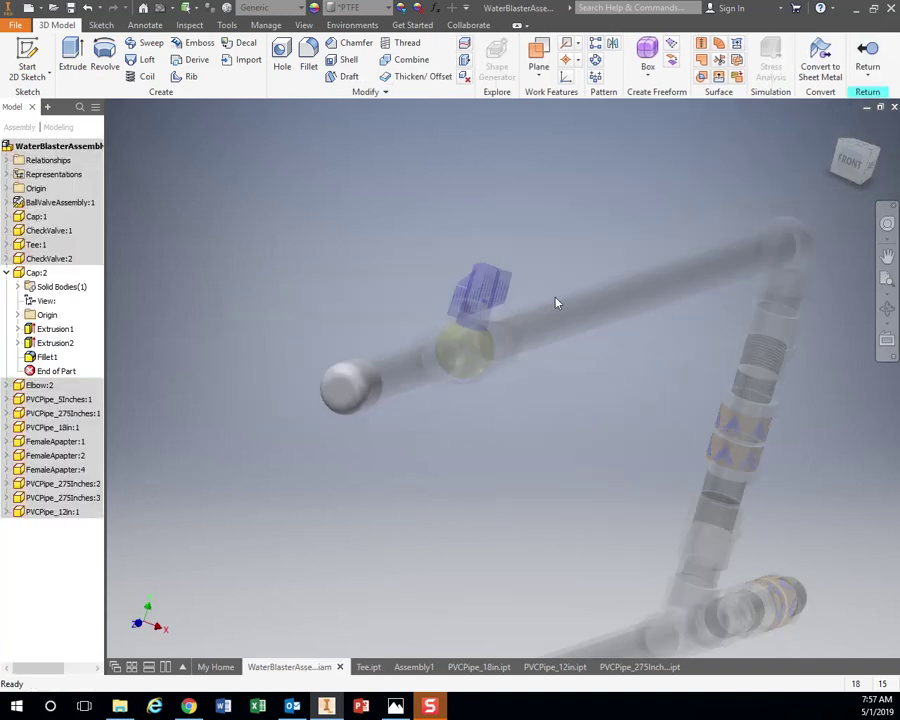
{"action": "scroll", "coordinate": [287, 464], "scroll_direction": "down", "scroll_amount": 4}
{"action": "scroll", "coordinate": [307, 336], "scroll_direction": "up", "scroll_amount": 5}
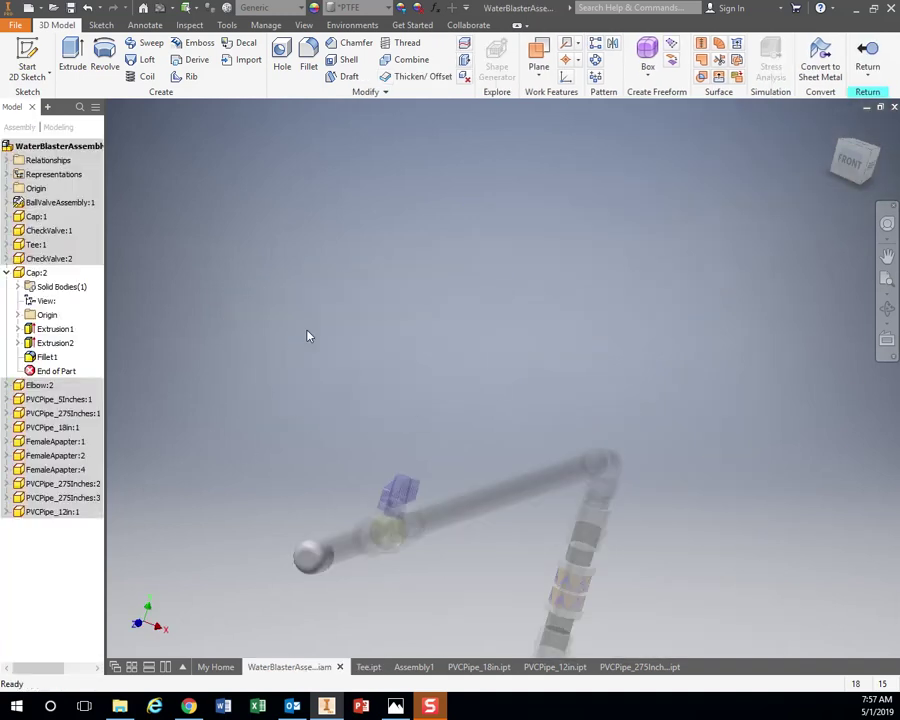
{"action": "middle_click_drag", "start_coordinate": [313, 362], "coordinate": [273, 72]}
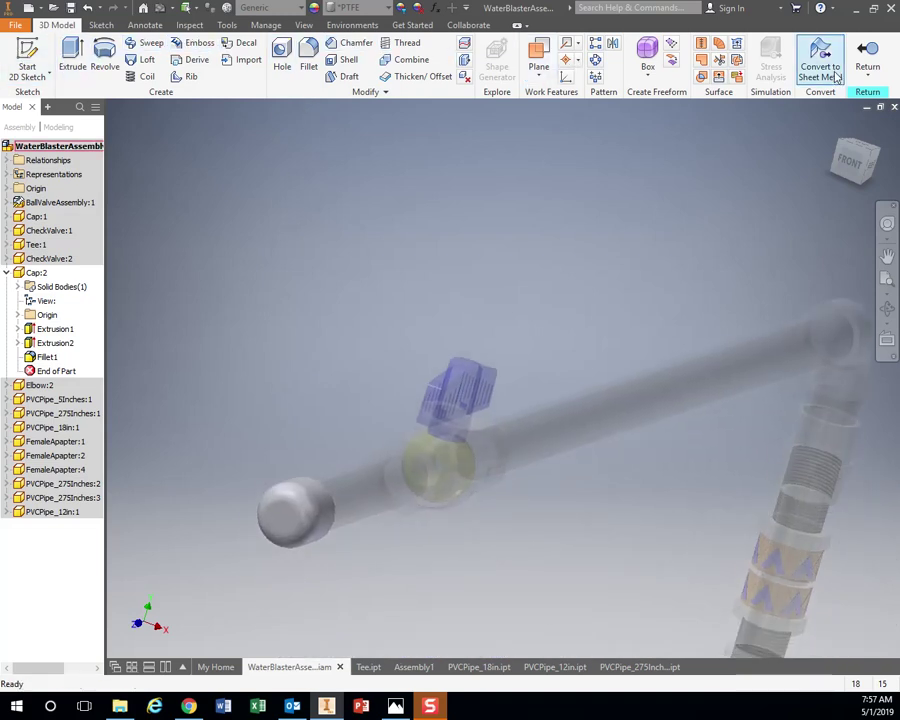
{"action": "middle_click_drag", "start_coordinate": [609, 251], "coordinate": [509, 165]}
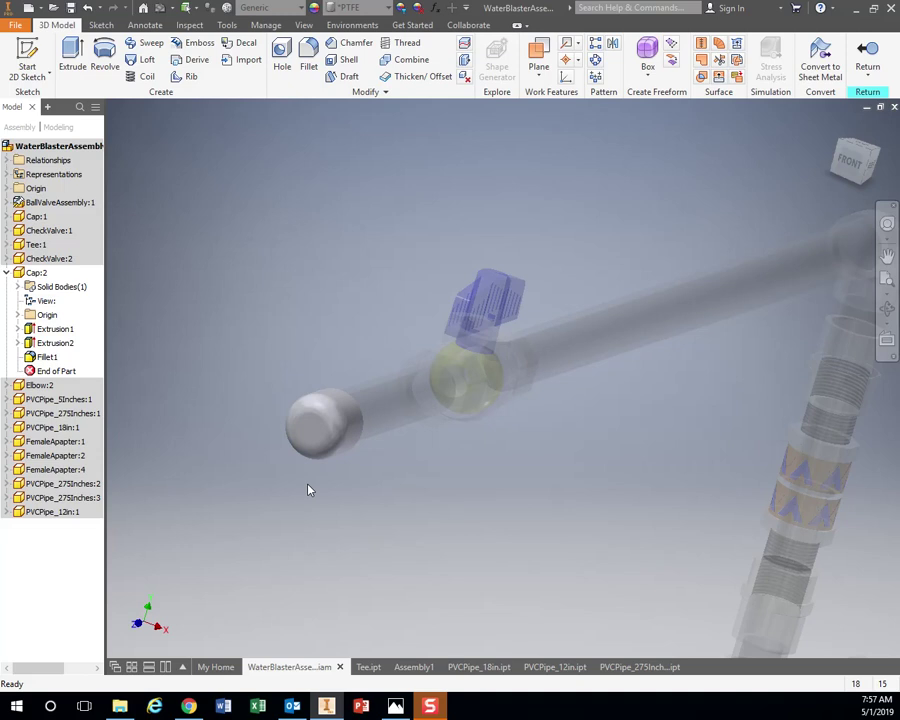
{"action": "scroll", "coordinate": [310, 482], "scroll_direction": "up", "scroll_amount": 3}
{"action": "left_click", "coordinate": [323, 393]}
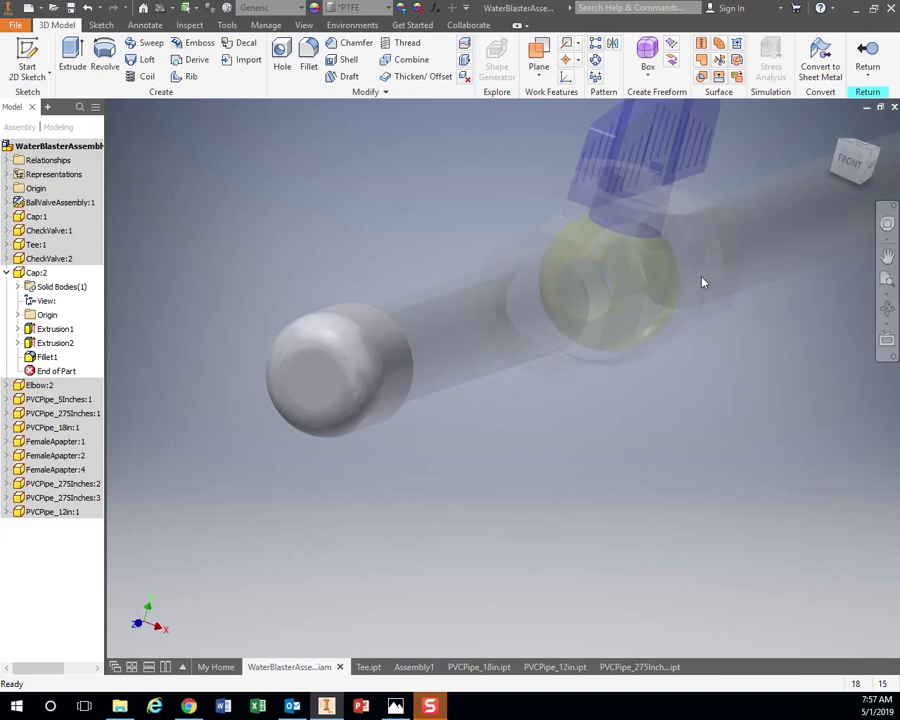
{"action": "left_click", "coordinate": [315, 379]}
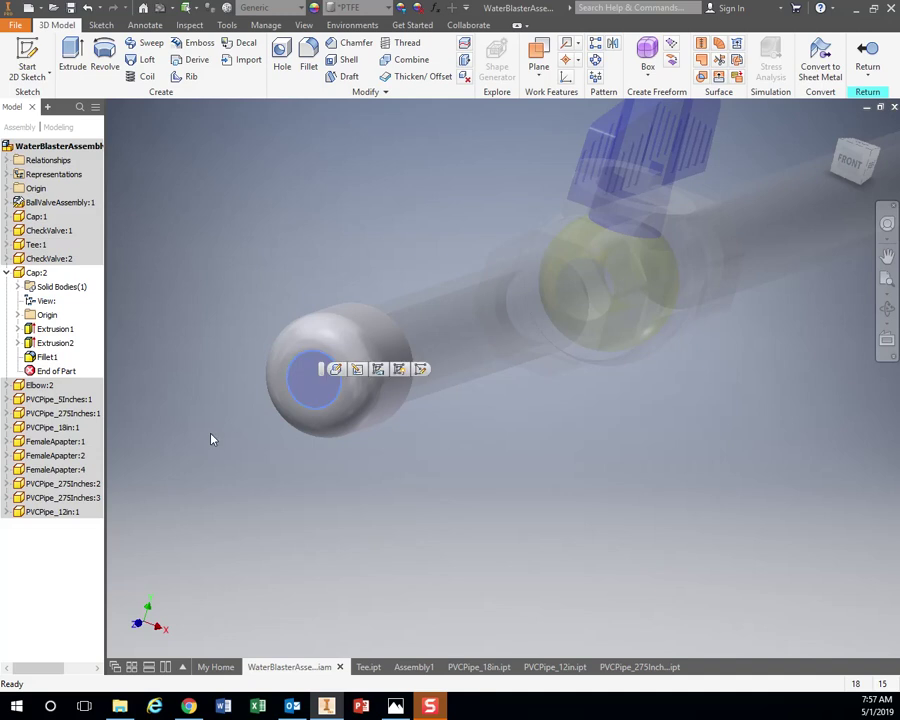
Step: Sketch a 0.25 in circle at the origin of the cap's end face, then finish the sketch
{"action": "left_click", "coordinate": [27, 58]}
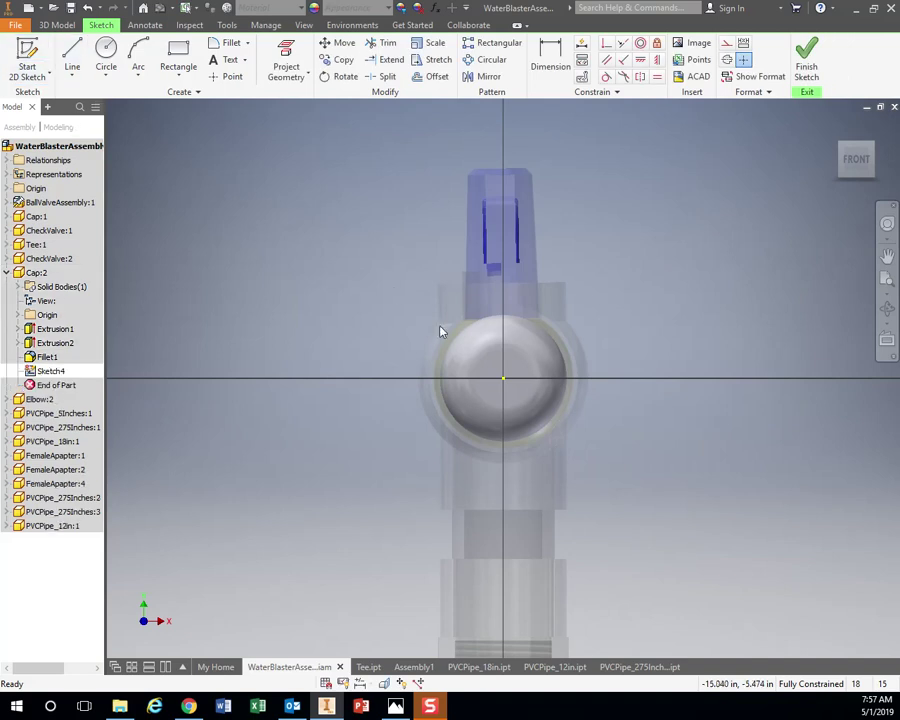
{"action": "key", "text": "c"}
{"action": "left_click", "coordinate": [503, 380]}
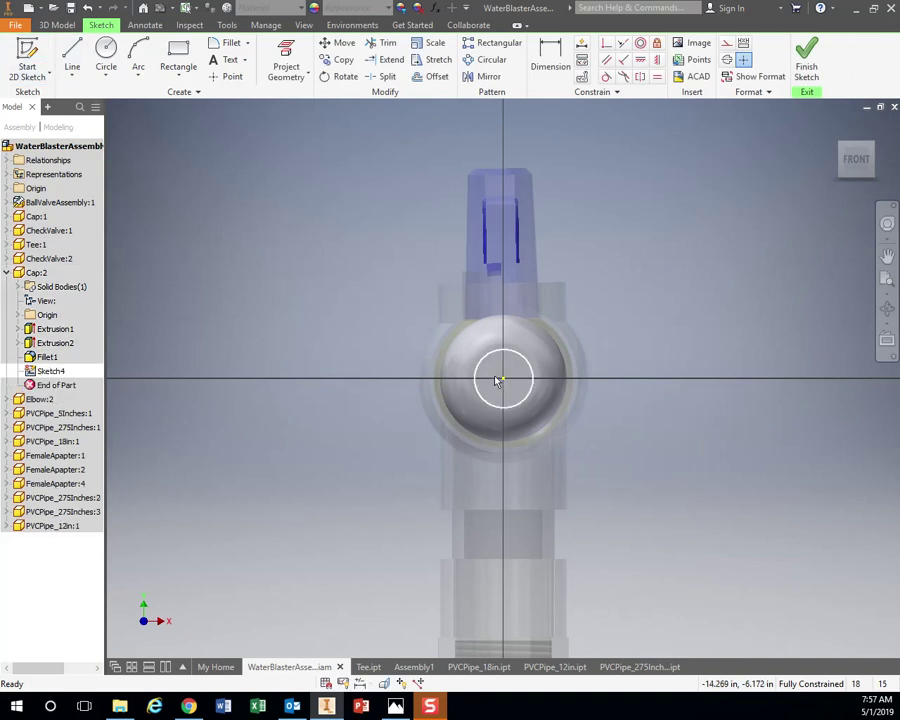
{"action": "left_click", "coordinate": [495, 379]}
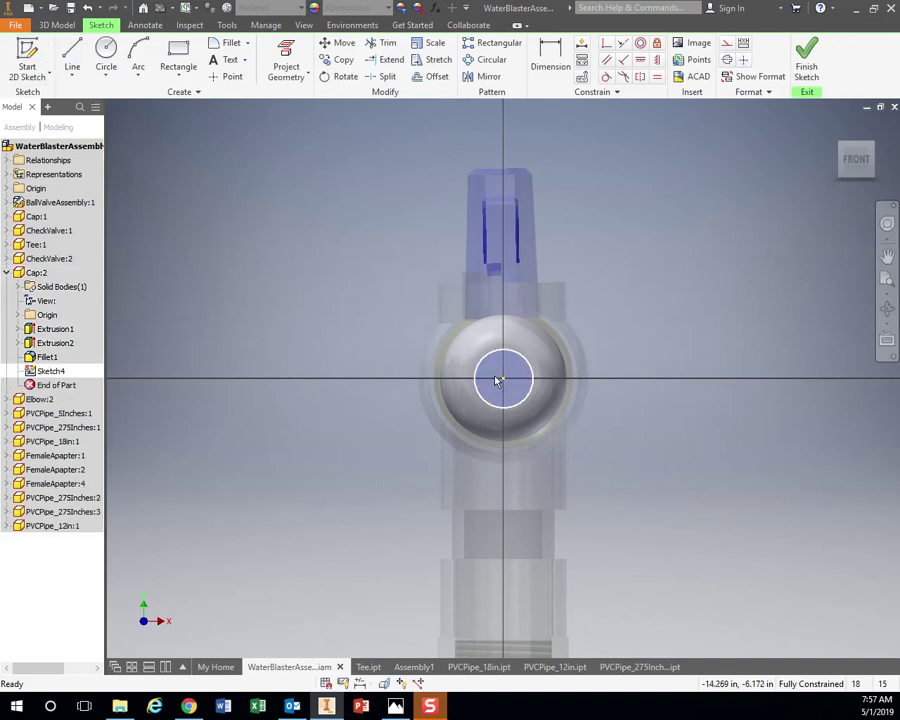
{"action": "left_click", "coordinate": [106, 52]}
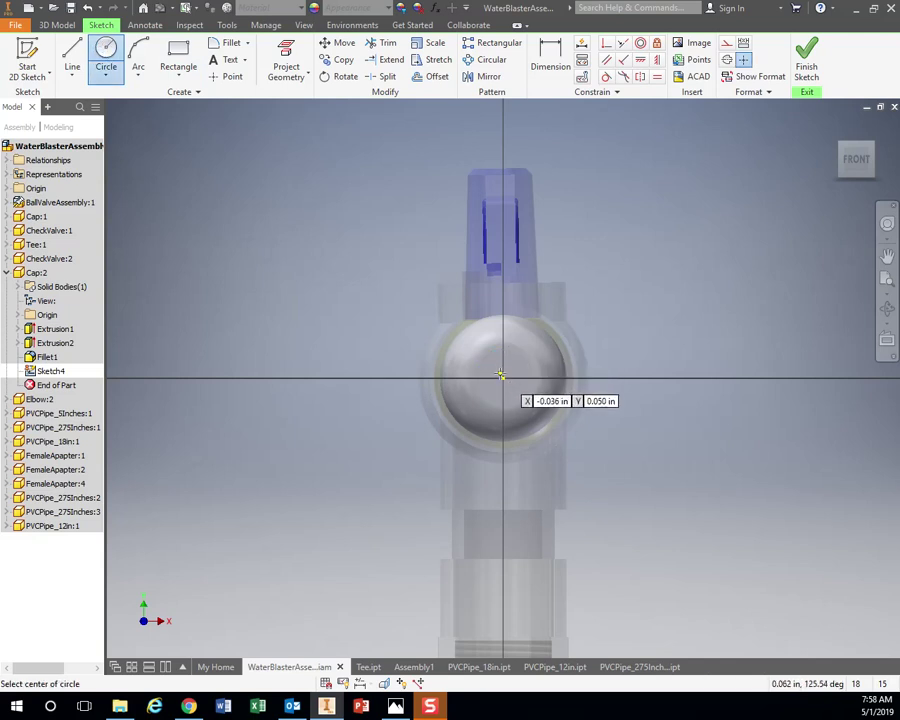
{"action": "left_click", "coordinate": [503, 379]}
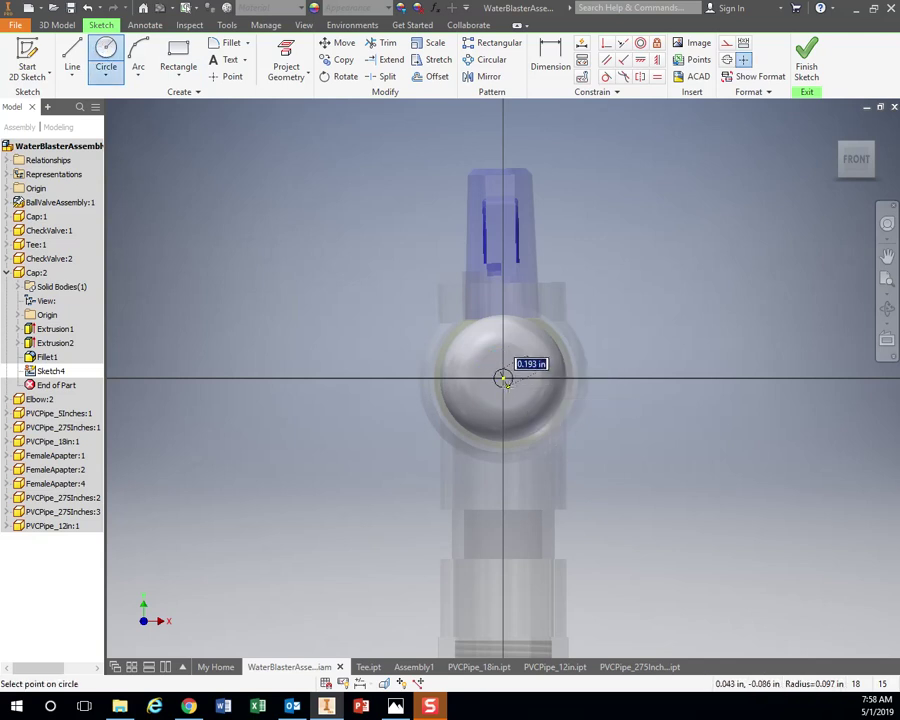
{"action": "type", "text": "."}
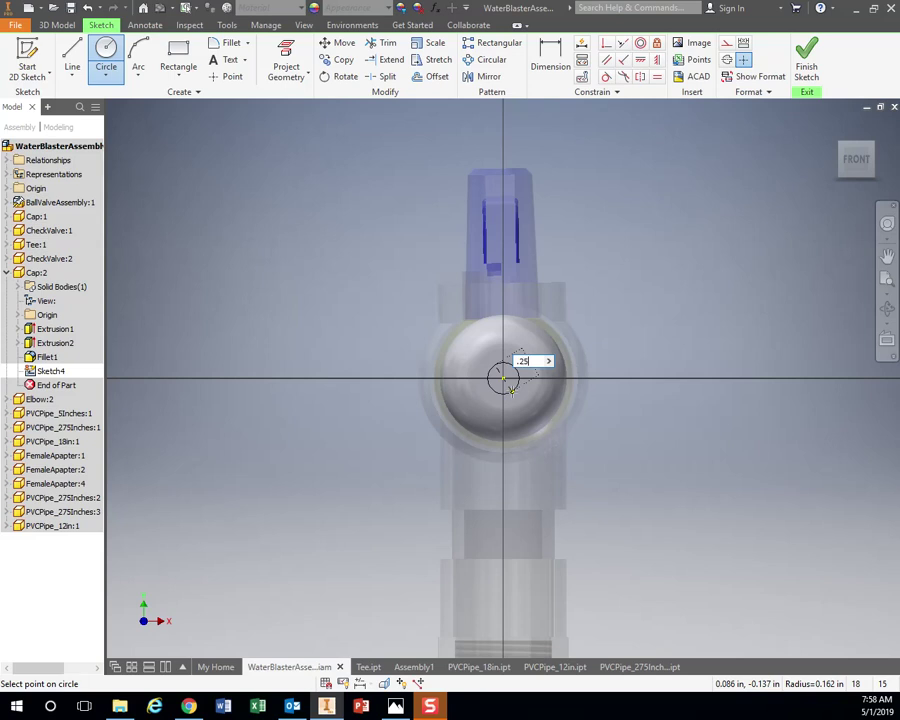
{"action": "type", "text": "25"}
{"action": "key", "text": "Return"}
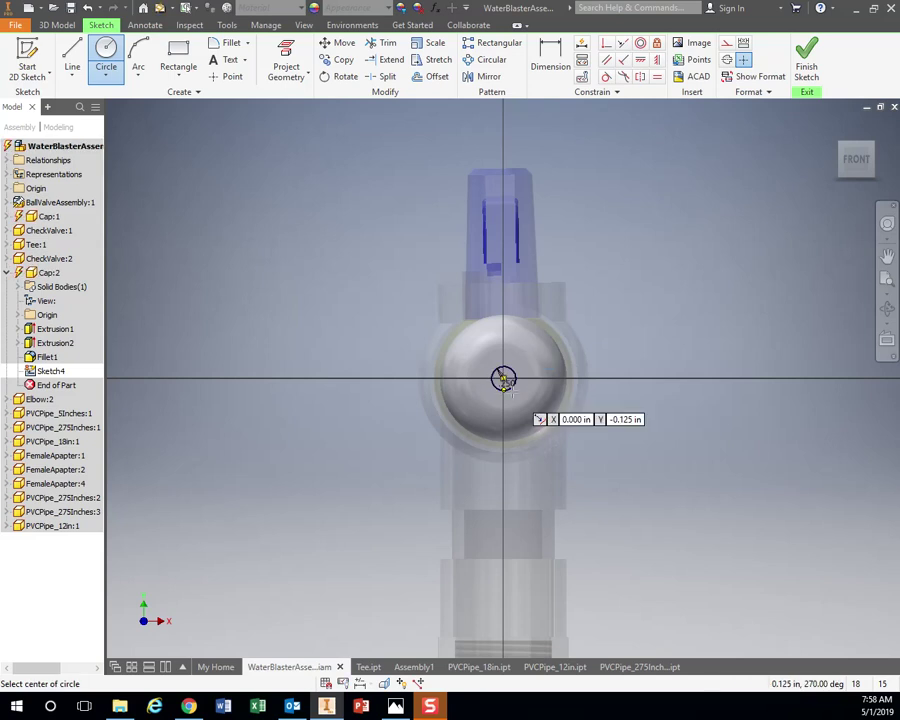
{"action": "left_click", "coordinate": [818, 72]}
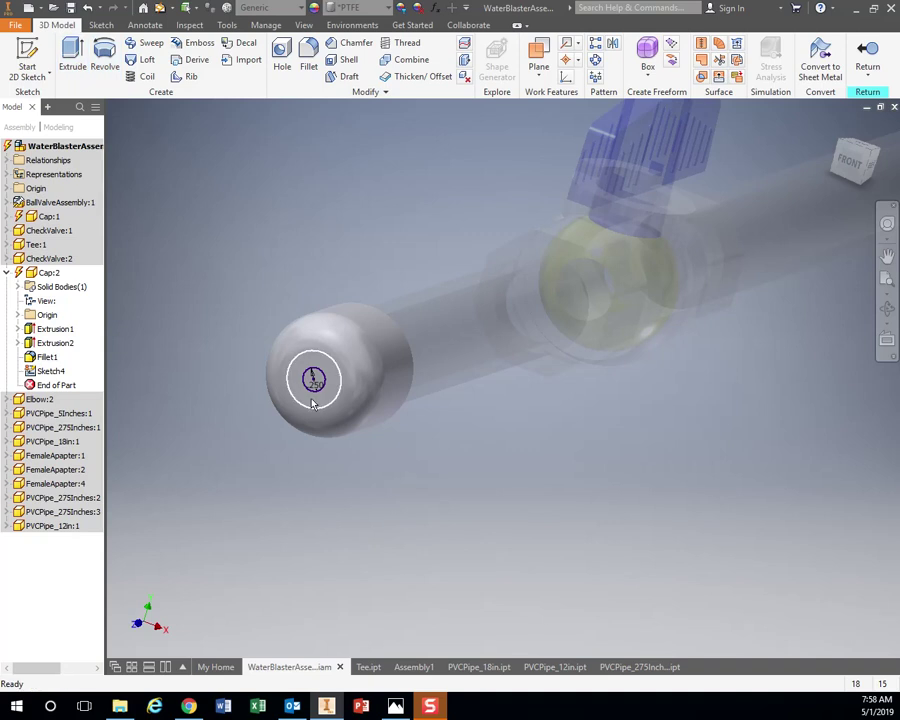
Step: Extrude the circle as a through-all cut, inspect the hole, then undo it
{"action": "left_click", "coordinate": [72, 55]}
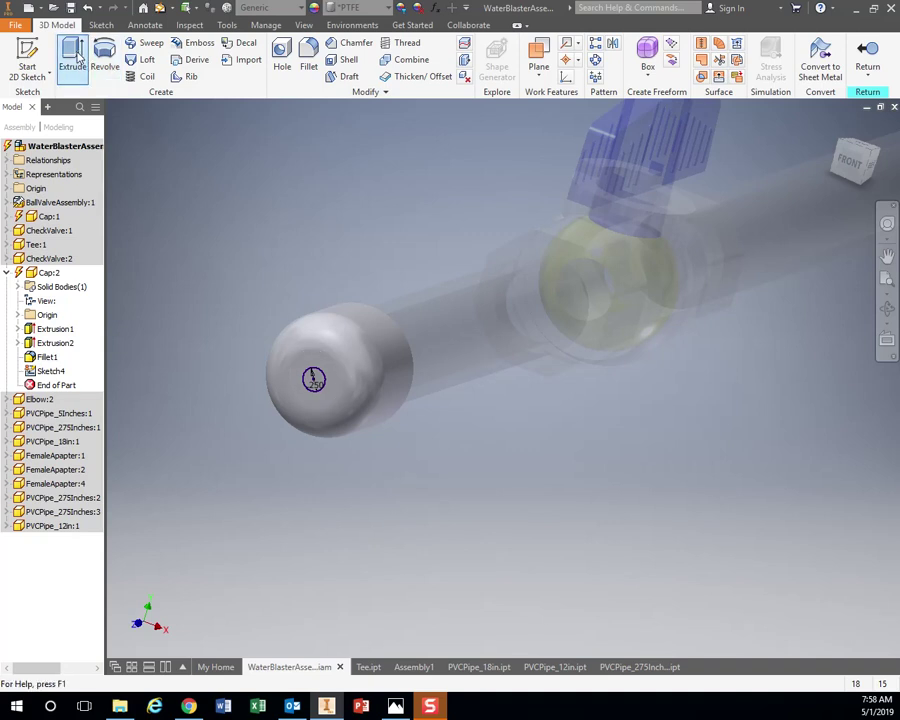
{"action": "left_click_drag", "start_coordinate": [252, 240], "coordinate": [264, 479]}
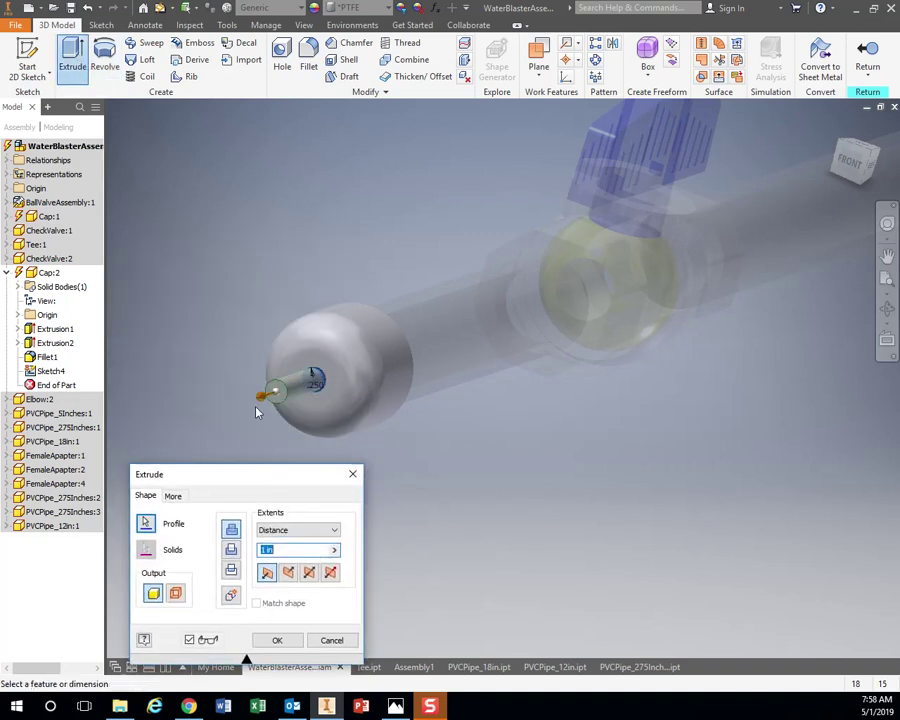
{"action": "left_click_drag", "start_coordinate": [260, 413], "coordinate": [453, 348]}
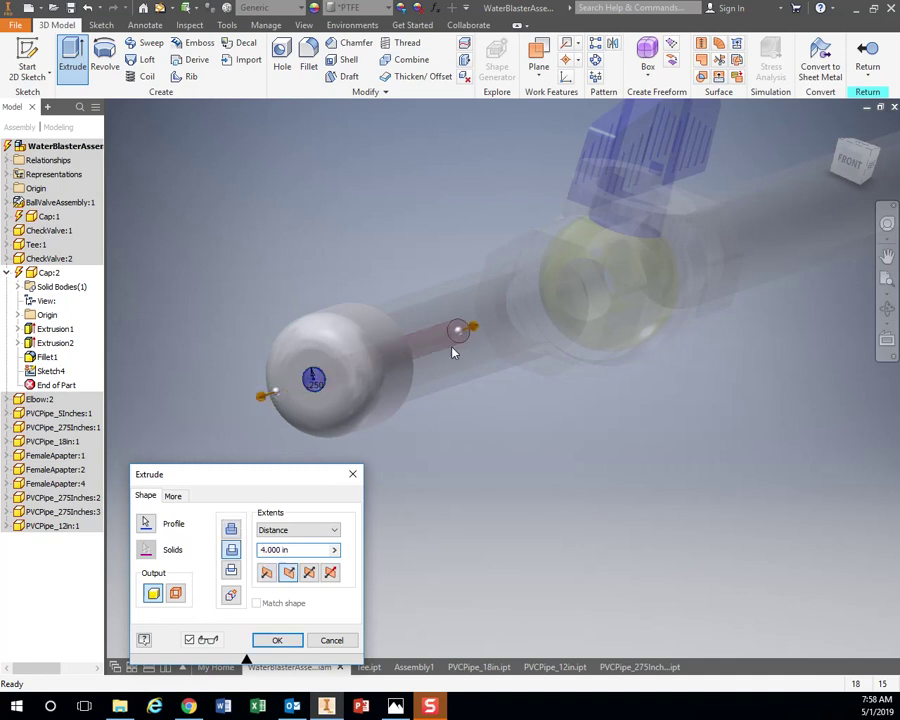
{"action": "left_click", "coordinate": [232, 551]}
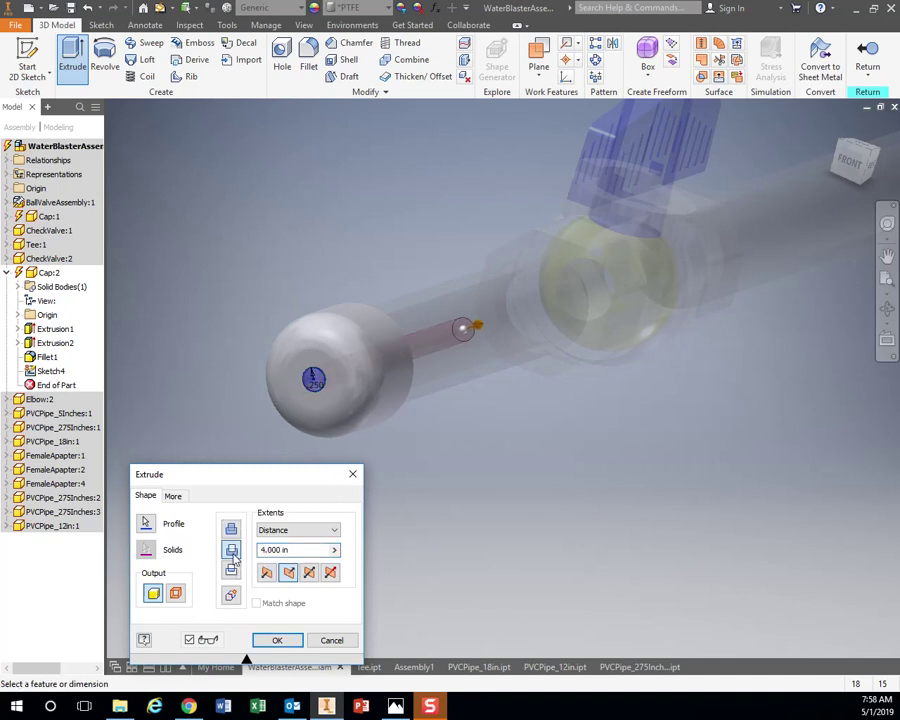
{"action": "left_click", "coordinate": [333, 530]}
{"action": "left_click", "coordinate": [266, 579]}
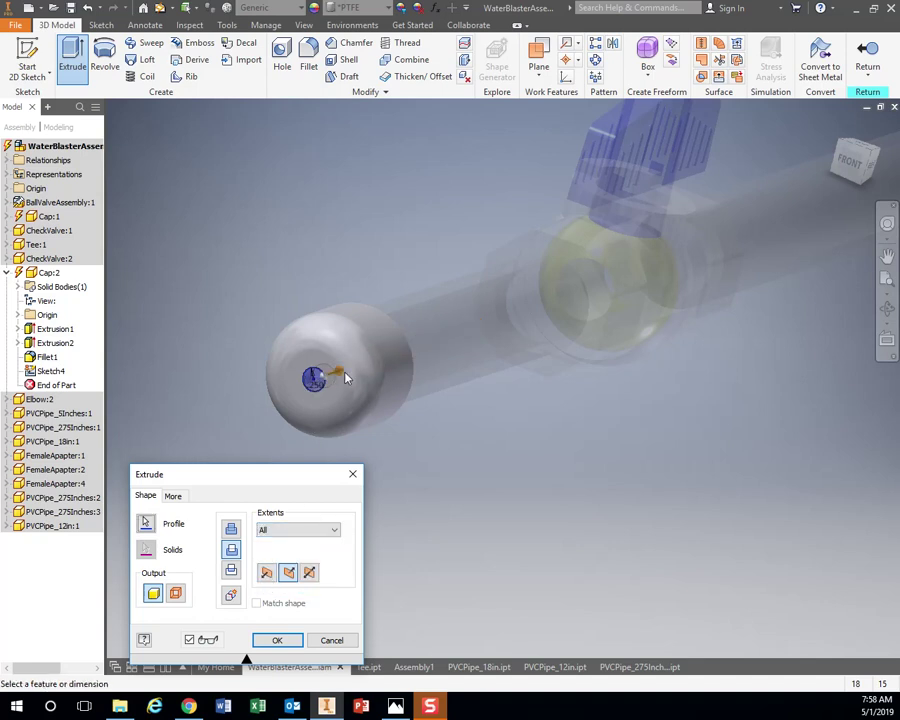
{"action": "left_click", "coordinate": [279, 641]}
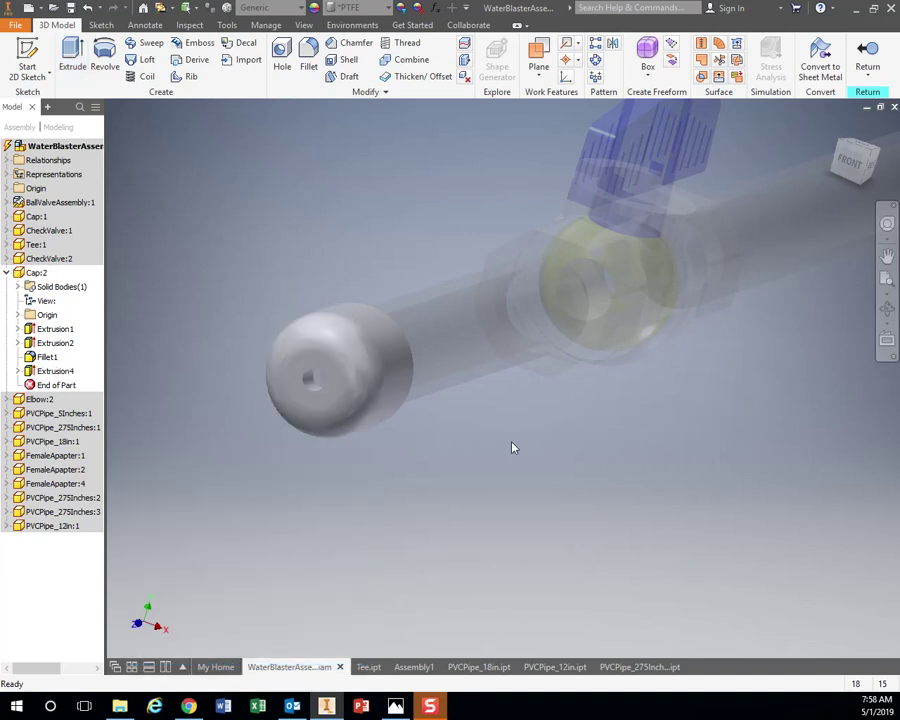
{"action": "mouse_move", "coordinate": [657, 479]}
{"action": "middle_mouse_down", "text": "shift"}
{"action": "mouse_move", "coordinate": [596, 496]}
{"action": "mouse_move", "coordinate": [624, 484]}
{"action": "mouse_move", "coordinate": [661, 493]}
{"action": "mouse_move", "coordinate": [590, 478]}
{"action": "middle_mouse_up", "text": "shift"}
{"action": "key", "text": "ctrl+z"}
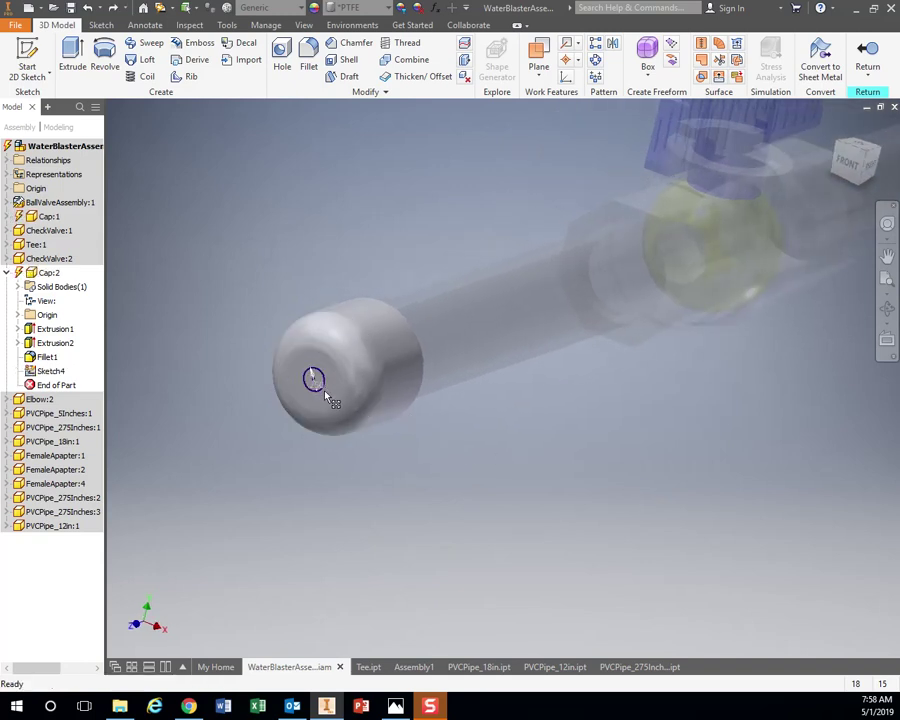
Step: Redo the circle's extrusion as a Cut with Extents set to All, leaving a bore
{"action": "left_click", "coordinate": [72, 55]}
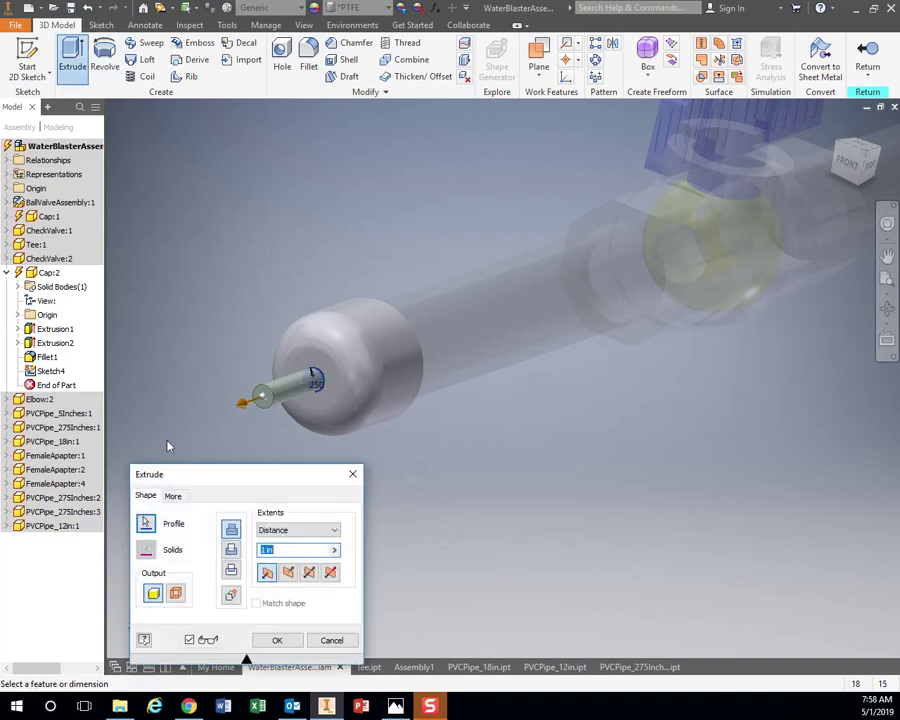
{"action": "left_click", "coordinate": [232, 551]}
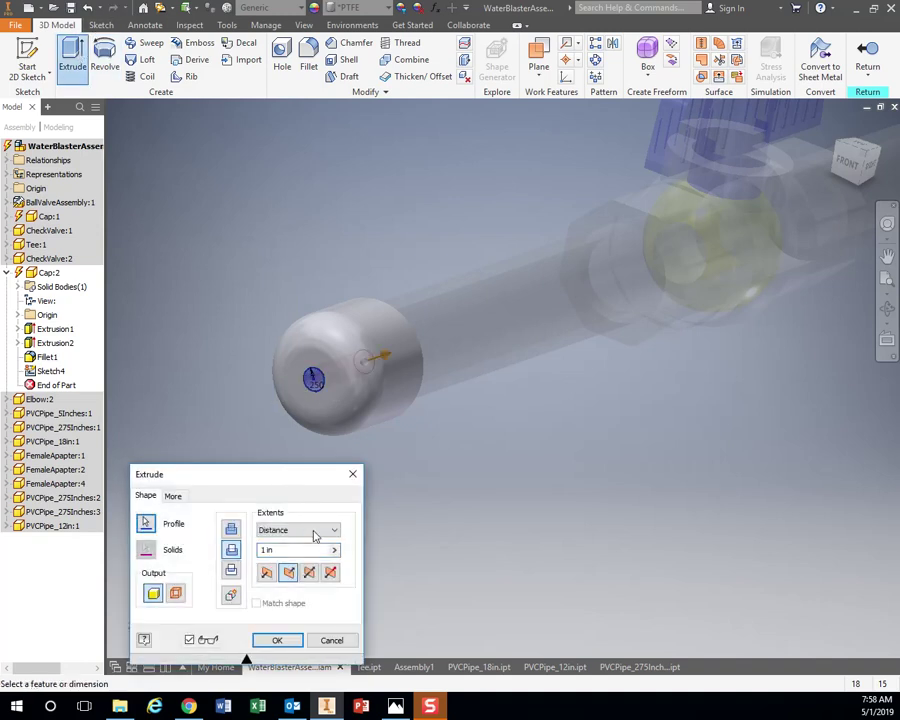
{"action": "left_click", "coordinate": [315, 537]}
{"action": "left_click", "coordinate": [282, 576]}
{"action": "left_click", "coordinate": [277, 640]}
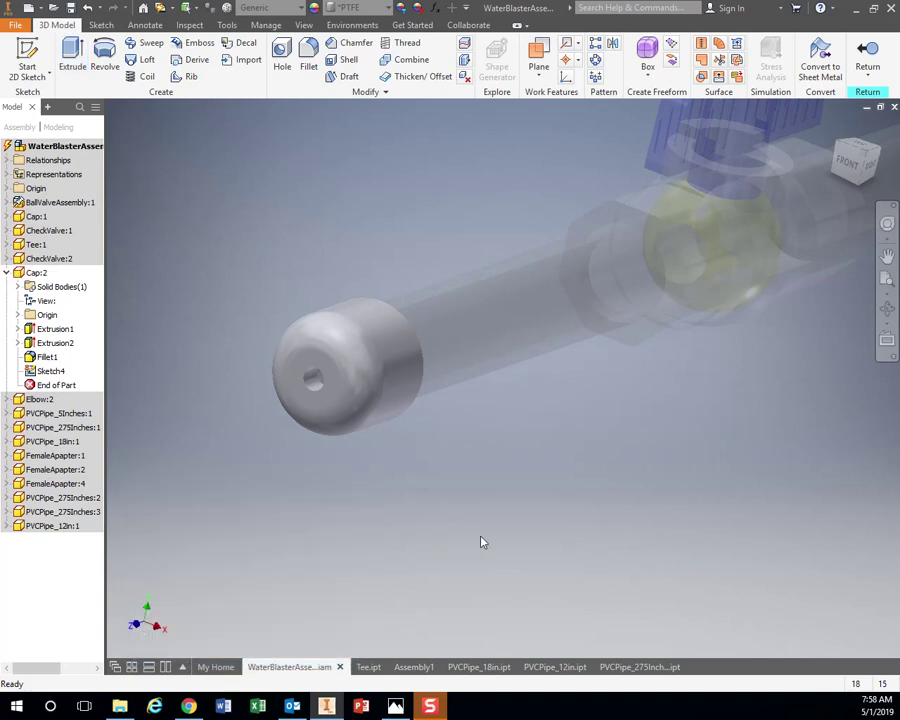
{"action": "middle_click_drag", "start_coordinate": [481, 542], "coordinate": [476, 505], "text": "shift"}
Step: Exit the cap's in-place edit and return to the full water blaster assembly
{"action": "scroll", "coordinate": [482, 511], "scroll_direction": "down", "scroll_amount": 5}
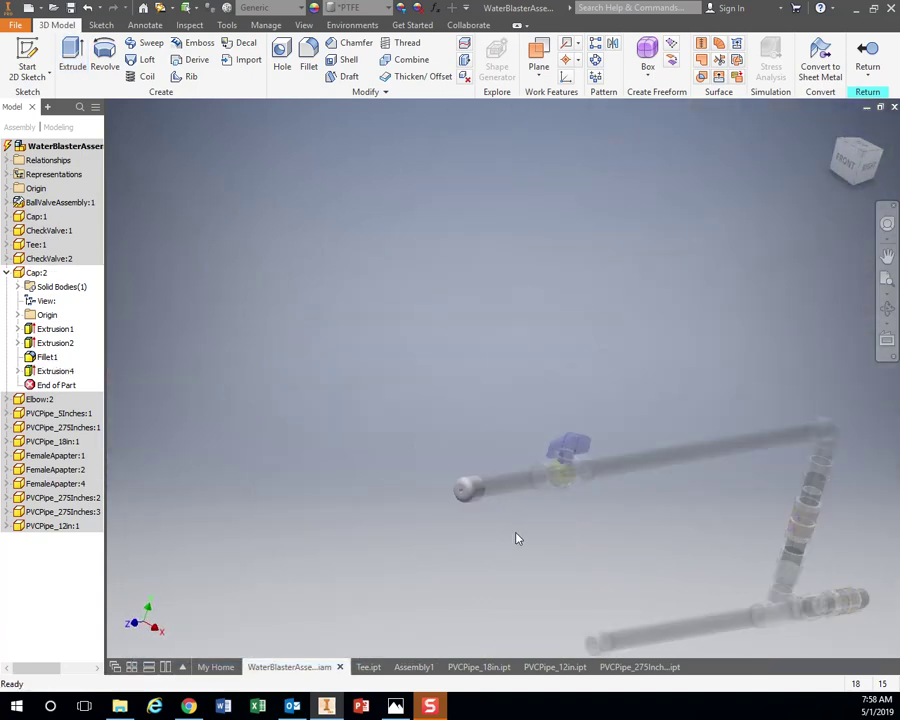
{"action": "middle_click_drag", "start_coordinate": [517, 539], "coordinate": [466, 426]}
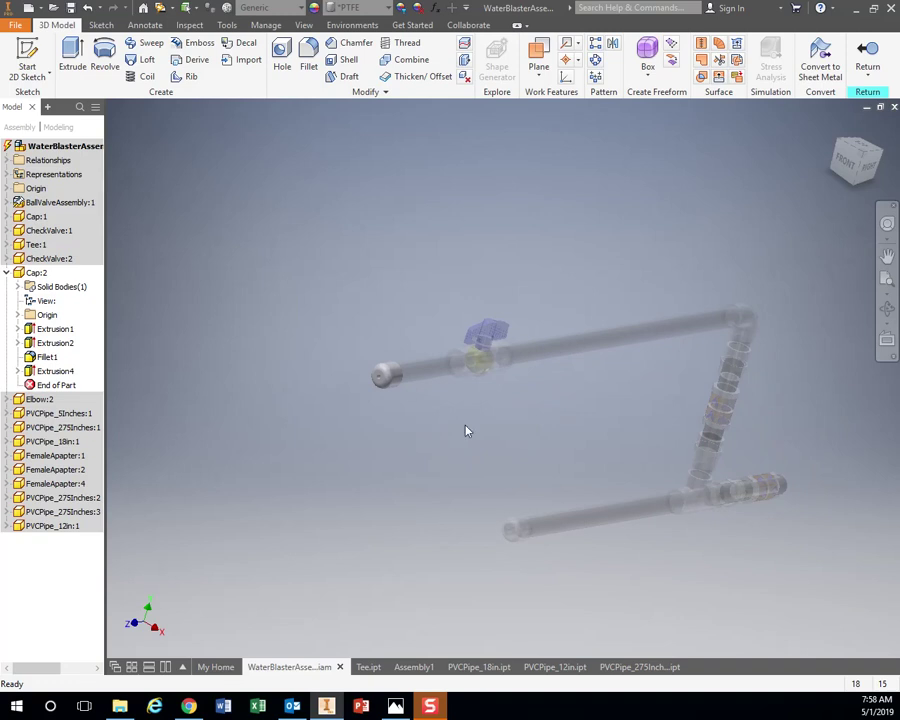
{"action": "left_click", "coordinate": [867, 55]}
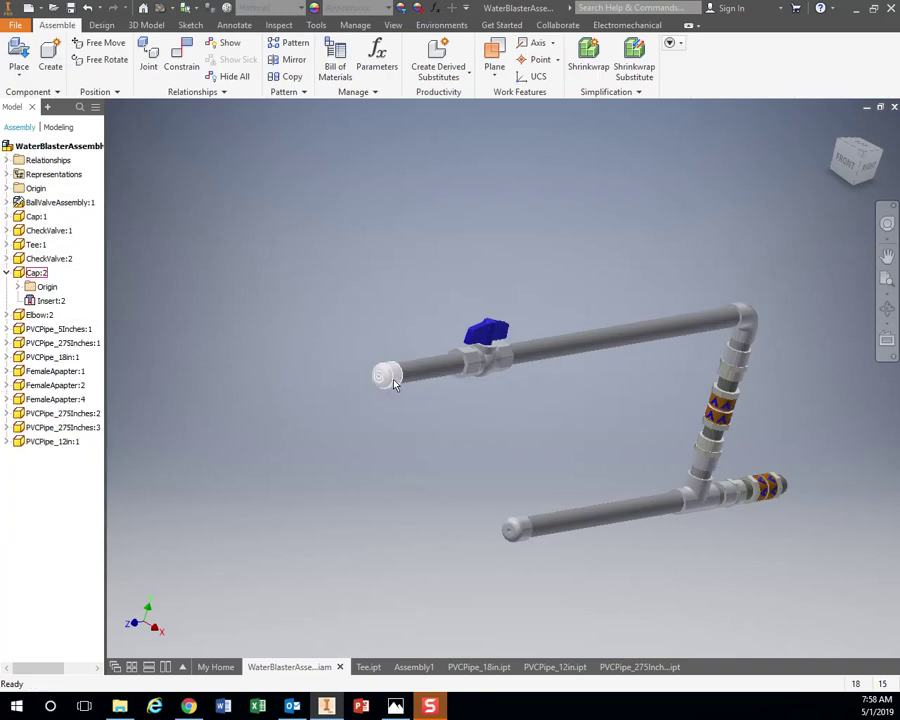
{"action": "scroll", "coordinate": [394, 383], "scroll_direction": "down", "scroll_amount": 2}
{"action": "scroll", "coordinate": [424, 478], "scroll_direction": "up", "scroll_amount": 3}
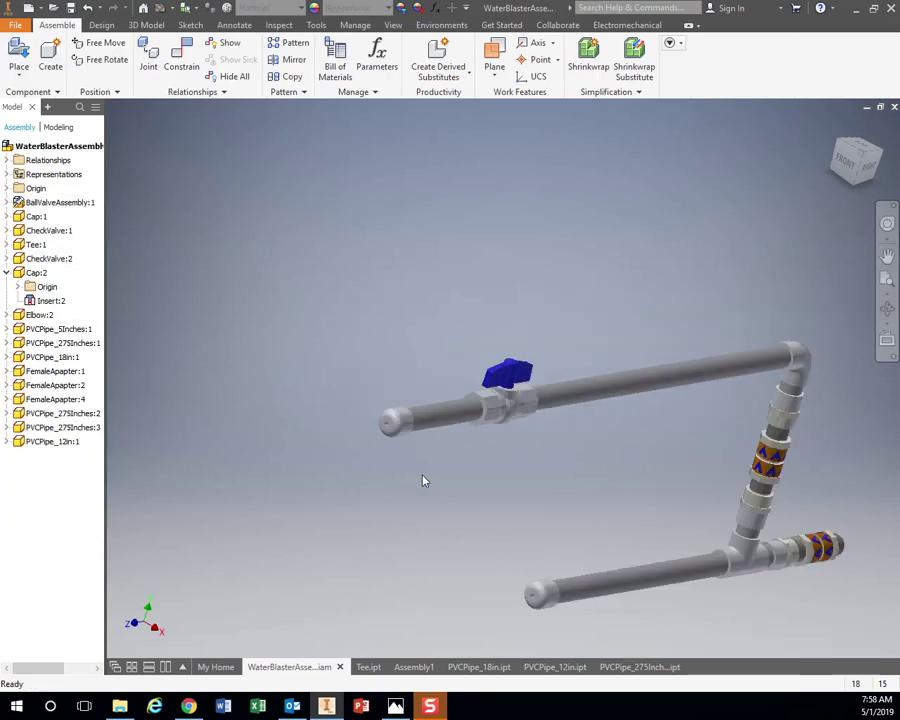
{"action": "scroll", "coordinate": [466, 500], "scroll_direction": "down", "scroll_amount": 5}
Step: Inspect the end cap on the pipe, then bring up SampleWaterBlasterLayout.jpg in Photos
{"action": "left_click", "coordinate": [484, 509]}
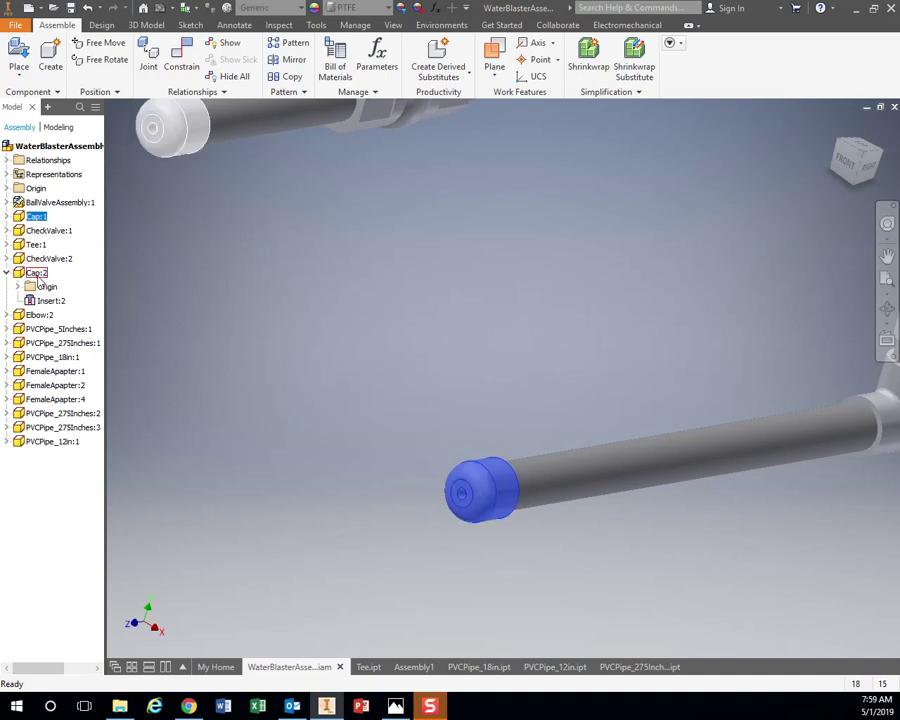
{"action": "left_click", "coordinate": [464, 509], "text": "ctrl"}
{"action": "scroll", "coordinate": [562, 412], "scroll_direction": "down", "scroll_amount": 5}
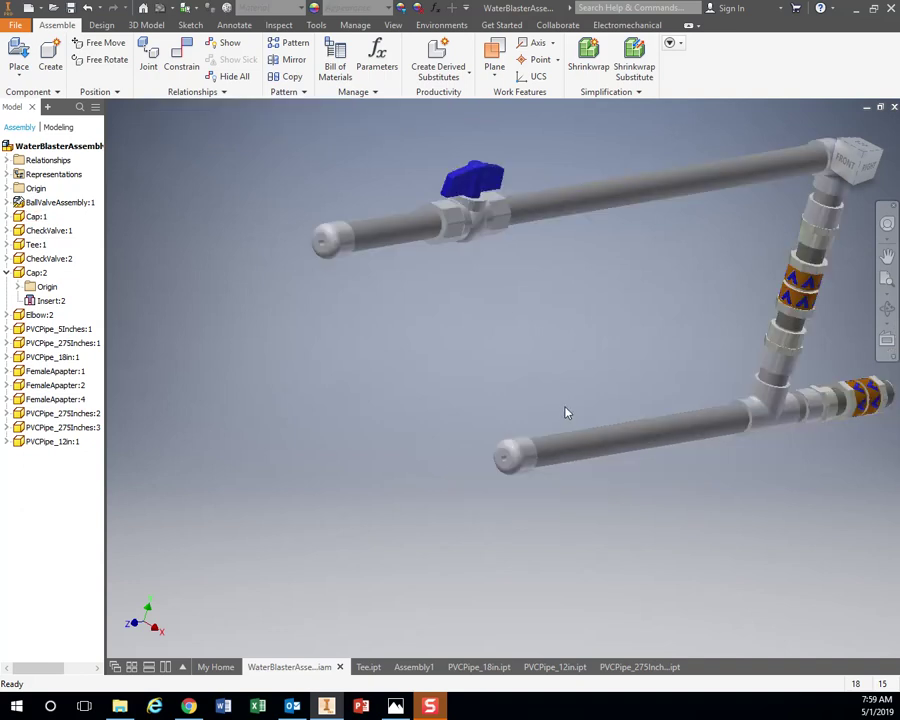
{"action": "scroll", "coordinate": [520, 386], "scroll_direction": "up", "scroll_amount": 5}
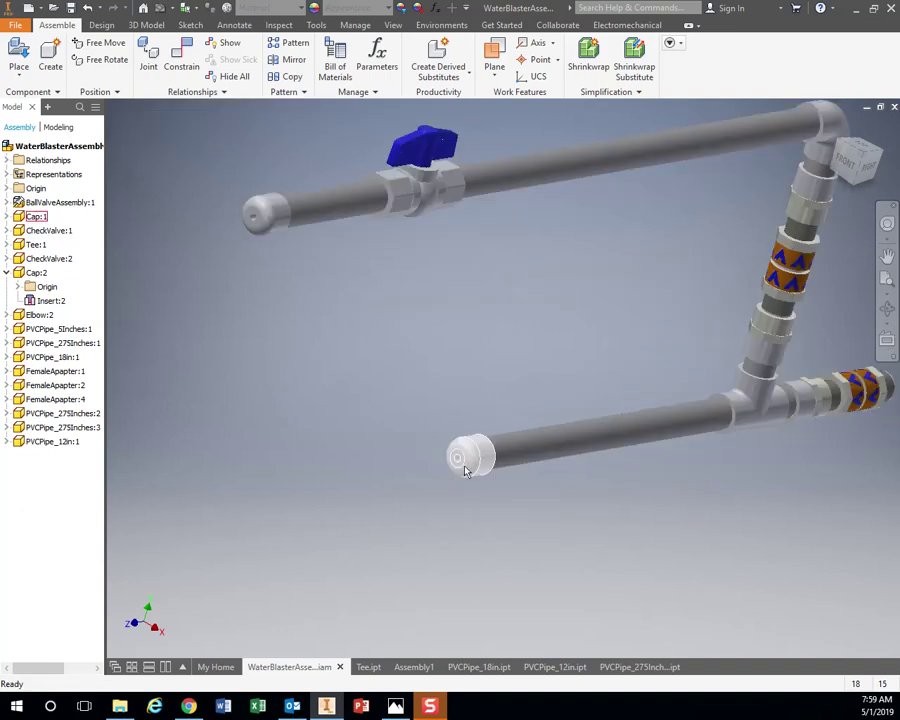
{"action": "scroll", "coordinate": [464, 467], "scroll_direction": "up", "scroll_amount": 5}
{"action": "scroll", "coordinate": [464, 469], "scroll_direction": "down", "scroll_amount": 4}
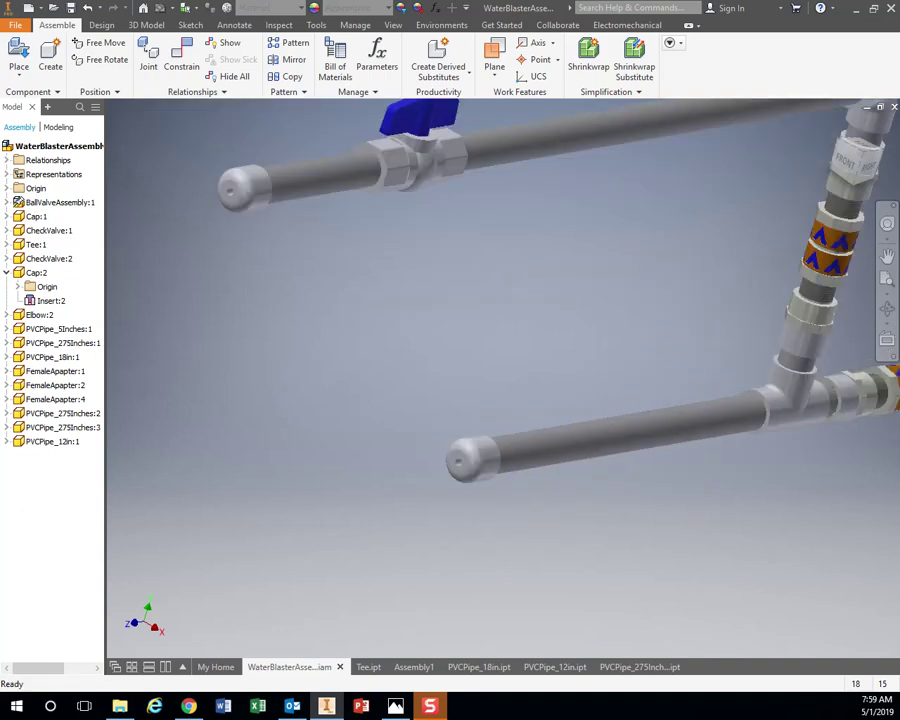
{"action": "key", "text": "alt+Tab"}
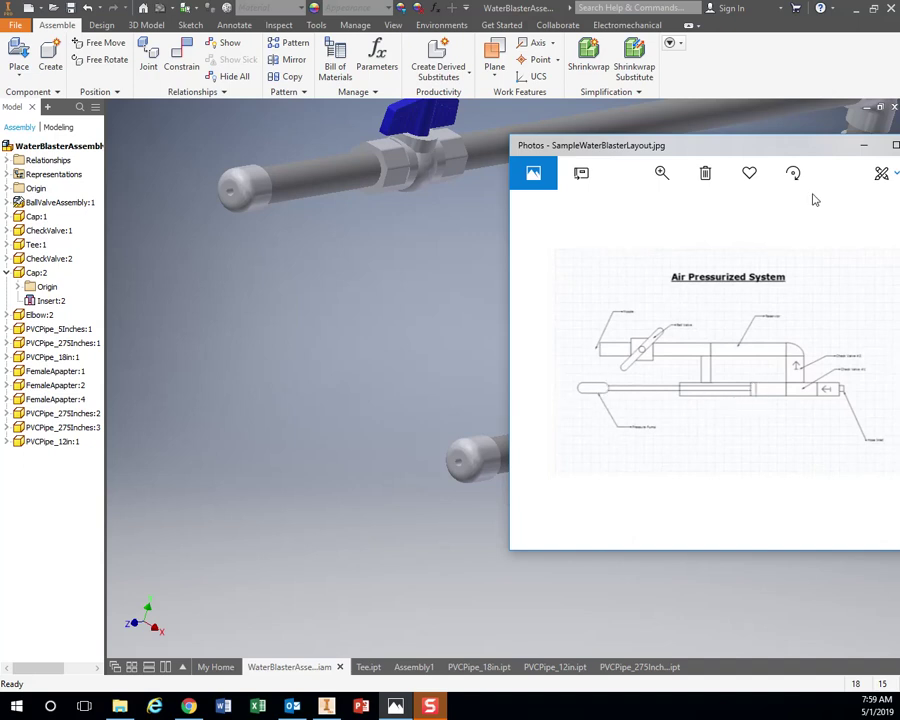
Step: Minimize the Photos window showing the layout diagram
{"action": "left_click", "coordinate": [866, 147]}
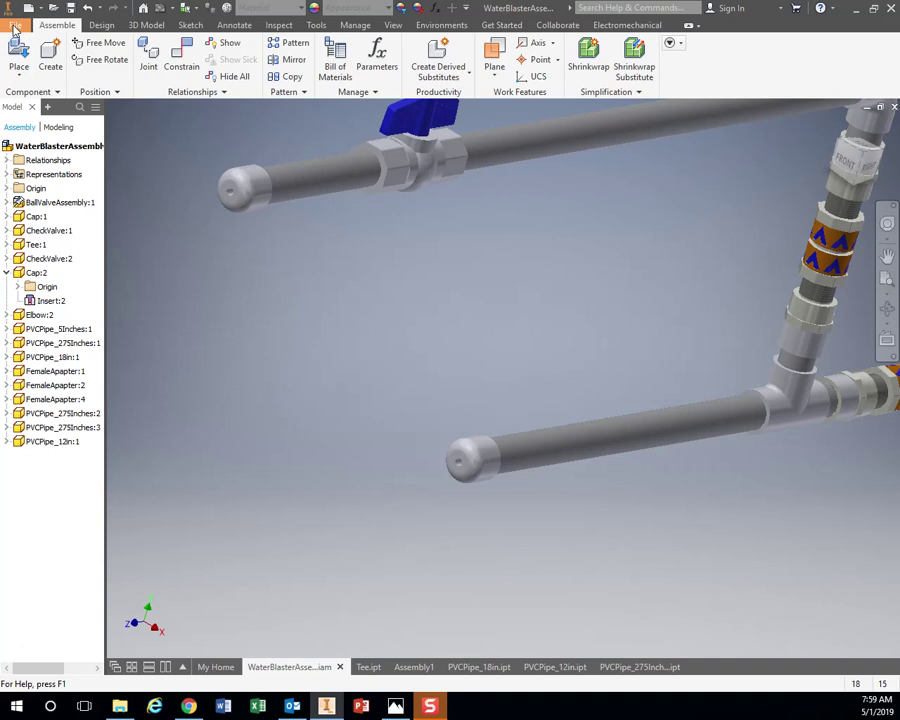
Step: Create a new part and sketch a 0.5 in circle at the XY plane origin
{"action": "left_click", "coordinate": [16, 28]}
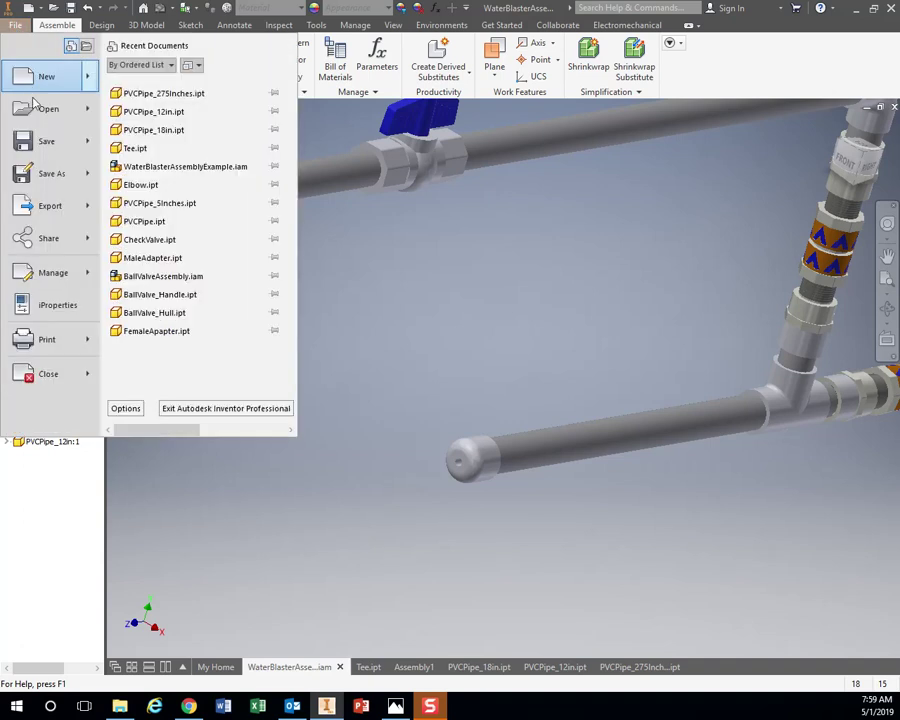
{"action": "mouse_move", "coordinate": [55, 83]}
{"action": "left_click", "coordinate": [135, 193]}
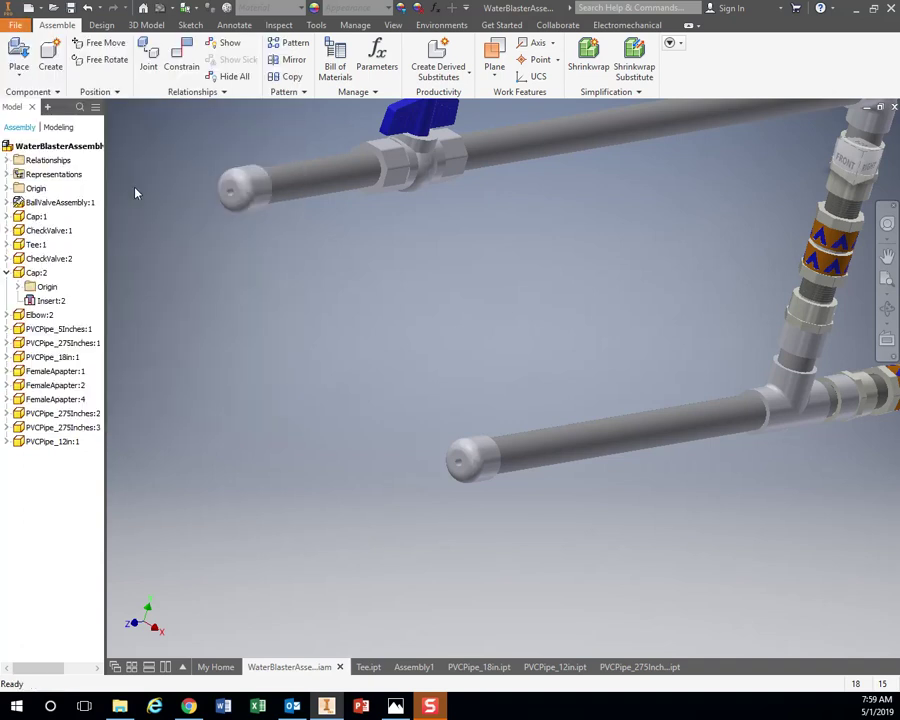
{"action": "key", "text": "s"}
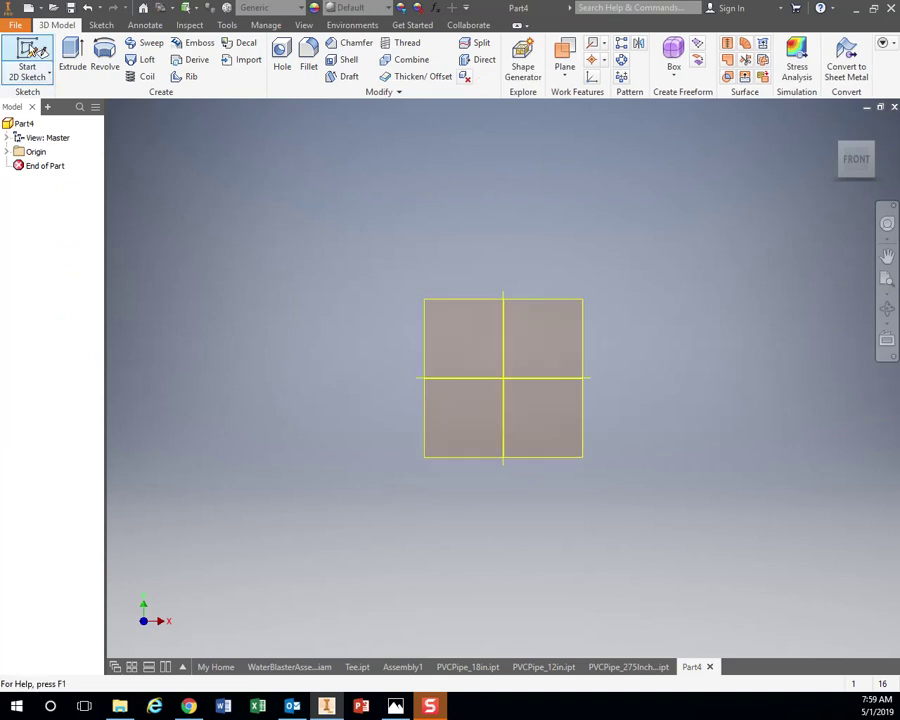
{"action": "left_click", "coordinate": [574, 321]}
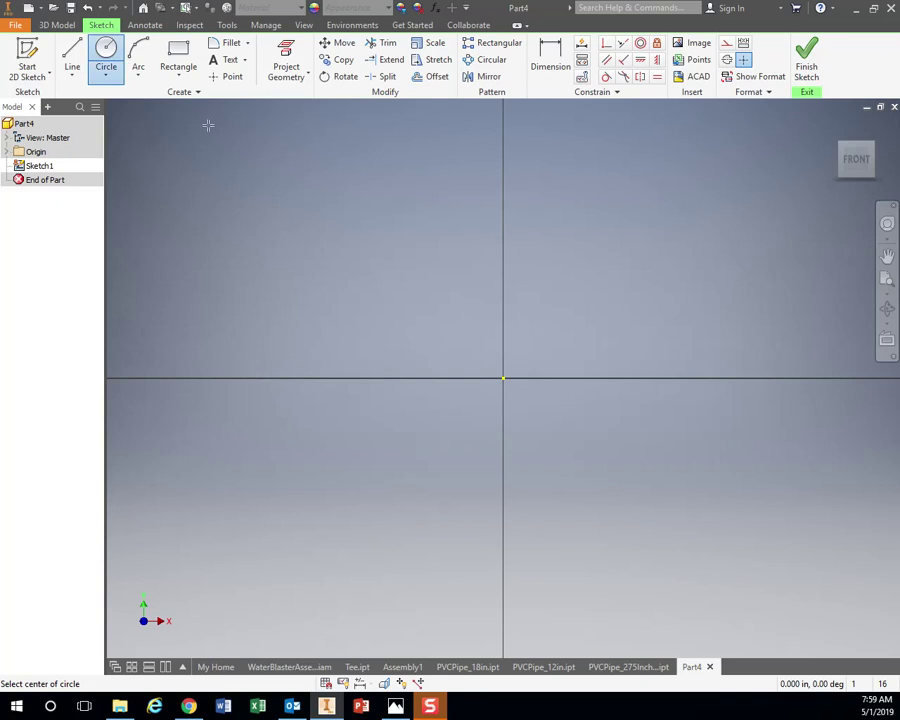
{"action": "left_click", "coordinate": [503, 378]}
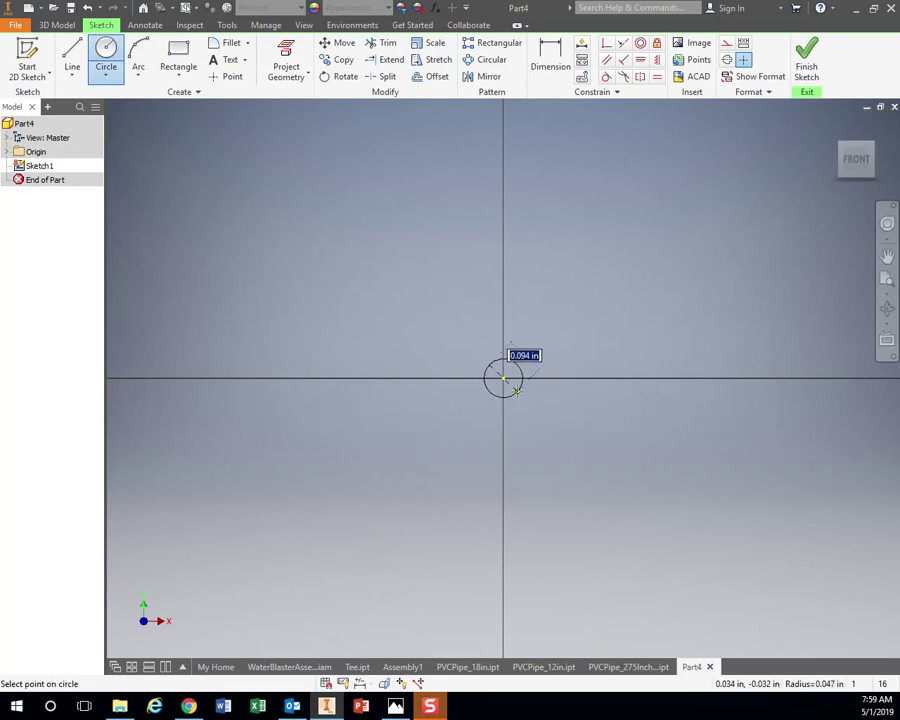
{"action": "type", "text": ".5"}
{"action": "key", "text": "Return"}
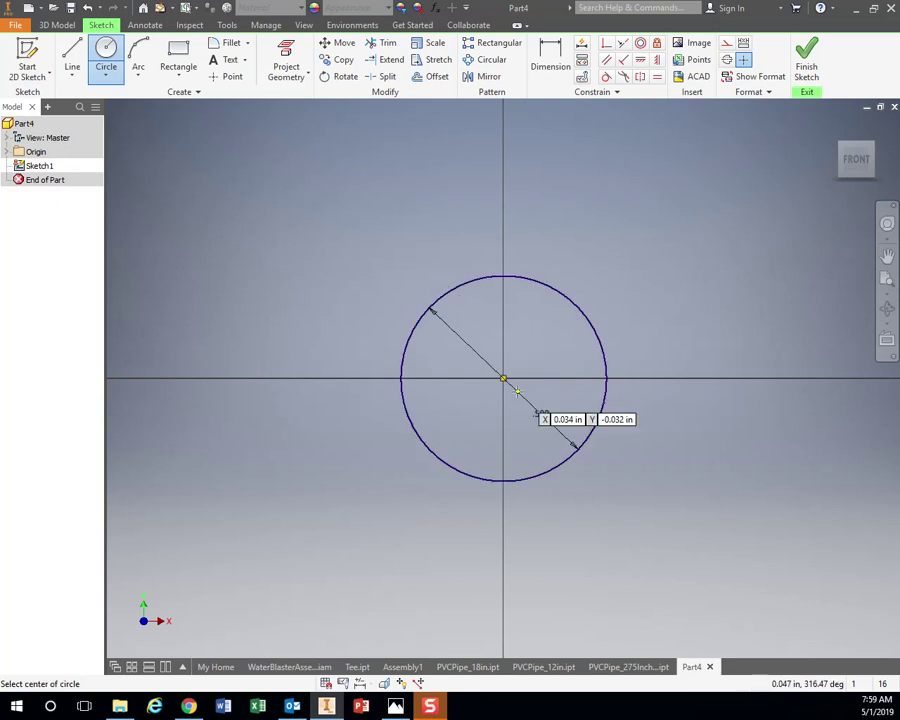
{"action": "scroll", "coordinate": [665, 289], "scroll_direction": "down", "scroll_amount": 2}
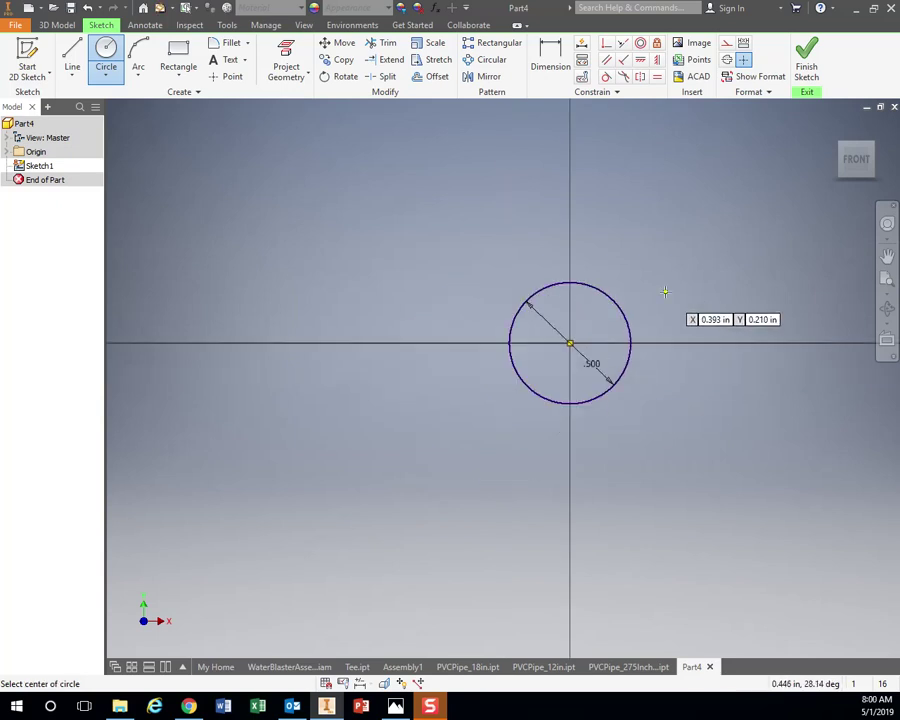
{"action": "middle_click_drag", "start_coordinate": [693, 213], "coordinate": [628, 251]}
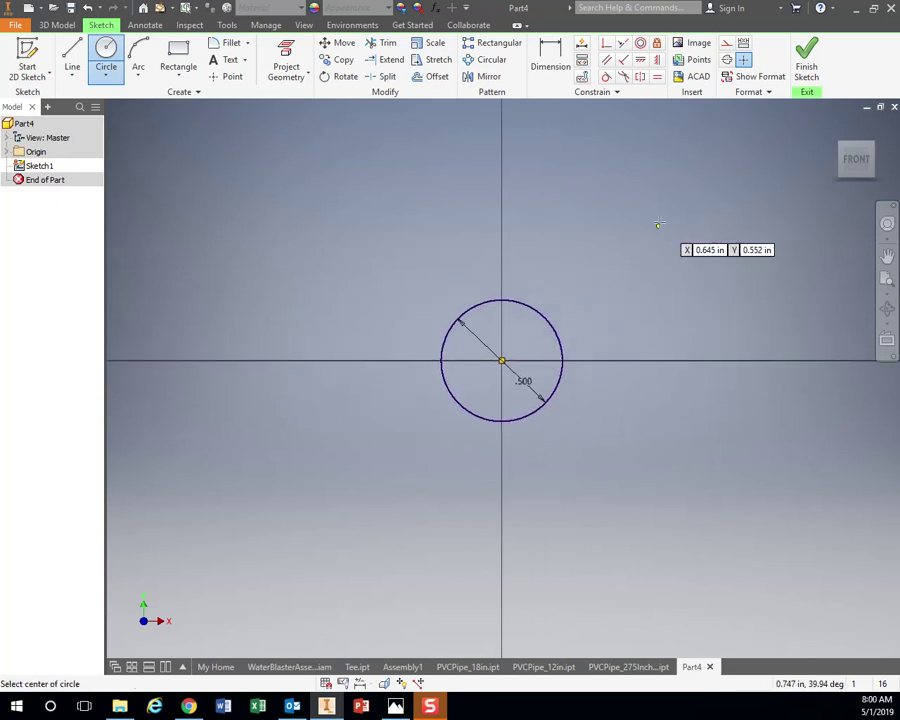
{"action": "left_click", "coordinate": [810, 55]}
Step: Extrude the circle 14 in into a rod and frame the whole rod in view
{"action": "scroll", "coordinate": [303, 191], "scroll_direction": "down", "scroll_amount": 2}
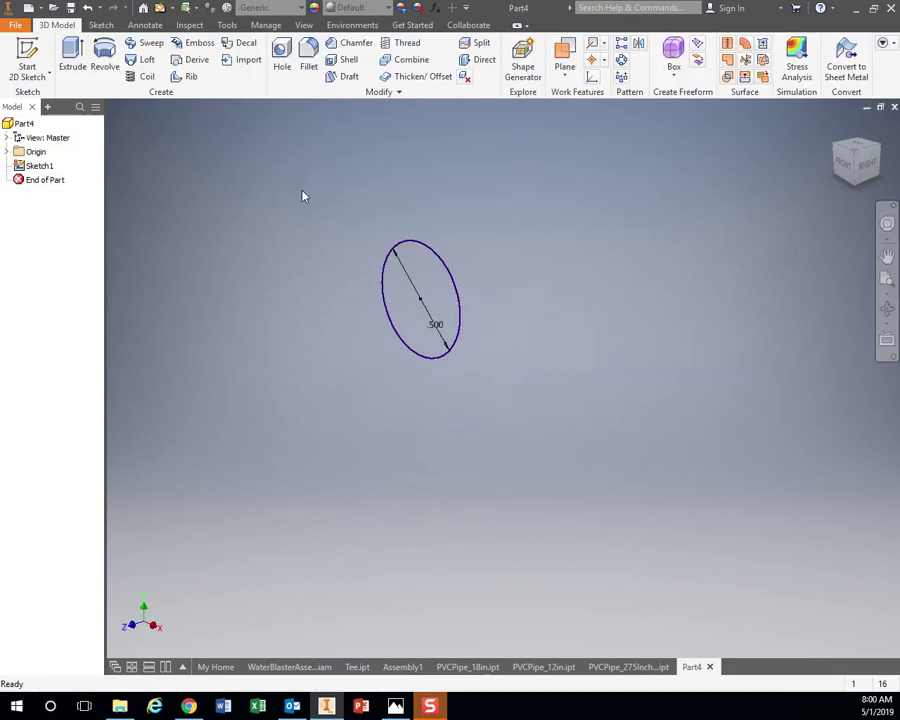
{"action": "middle_click_drag", "start_coordinate": [303, 191], "coordinate": [290, 219]}
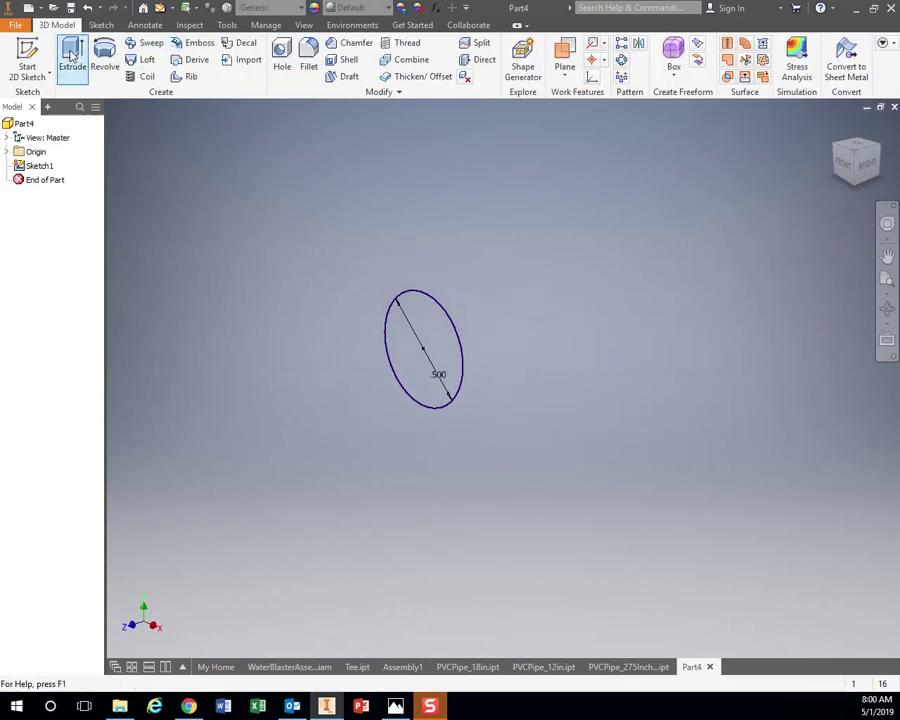
{"action": "left_click", "coordinate": [72, 55]}
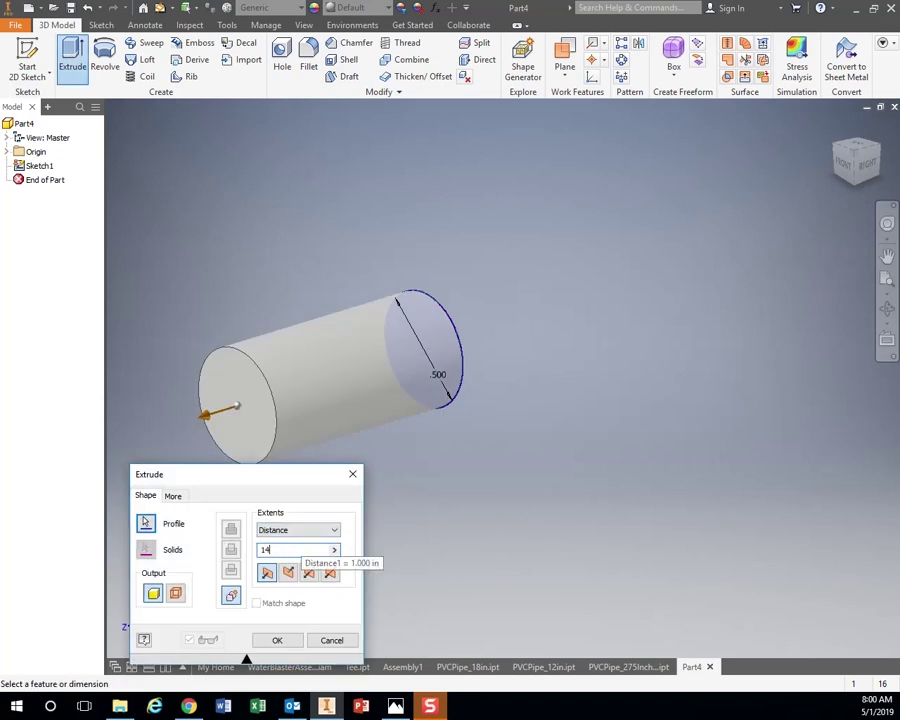
{"action": "type", "text": "14"}
{"action": "left_click", "coordinate": [281, 641]}
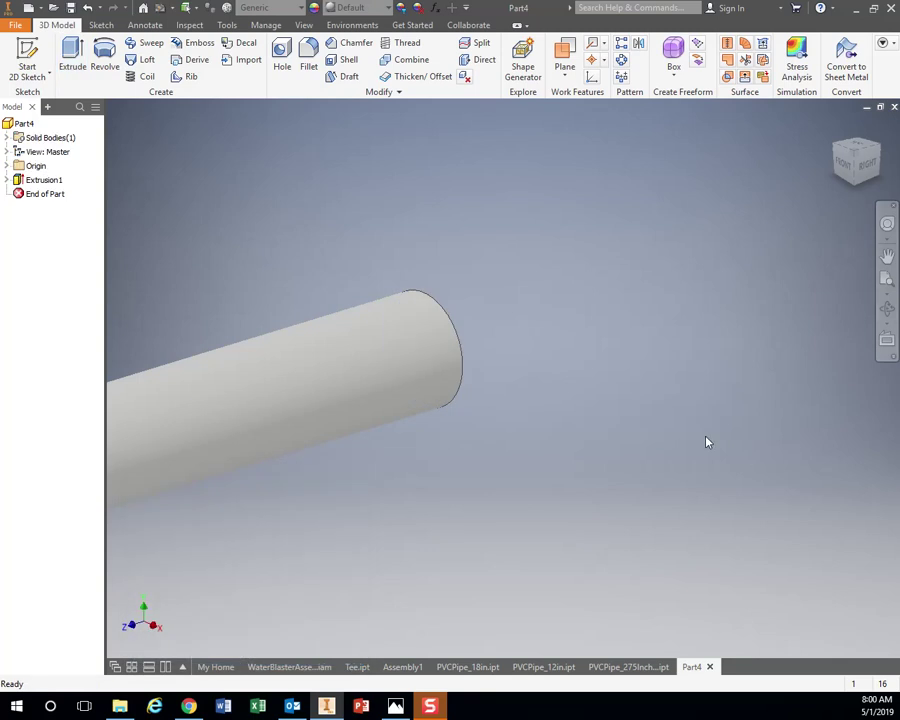
{"action": "scroll", "coordinate": [557, 444], "scroll_direction": "down", "scroll_amount": 5}
{"action": "middle_click_drag", "start_coordinate": [458, 446], "coordinate": [475, 337]}
{"action": "scroll", "coordinate": [475, 337], "scroll_direction": "up", "scroll_amount": 3}
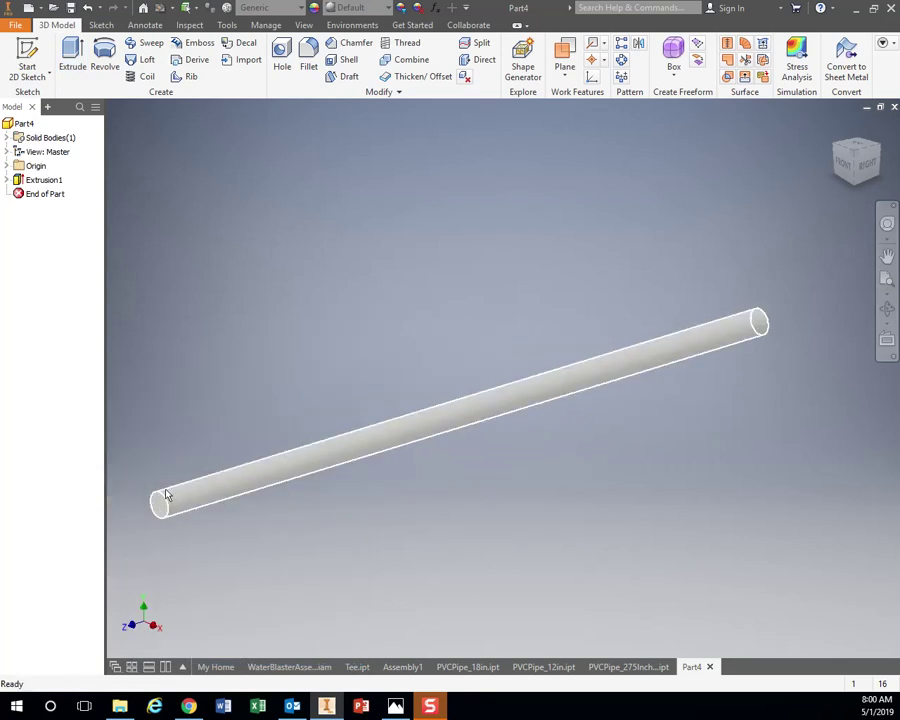
{"action": "middle_click_drag", "start_coordinate": [155, 410], "coordinate": [195, 380]}
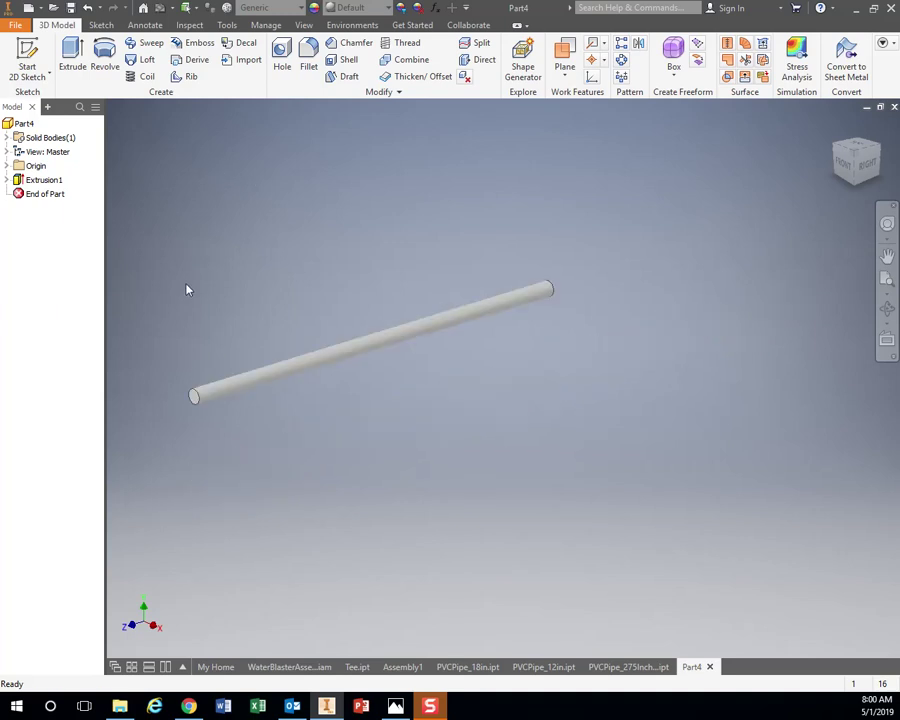
{"action": "middle_click_drag", "start_coordinate": [186, 290], "coordinate": [197, 257]}
{"action": "scroll", "coordinate": [206, 347], "scroll_direction": "up", "scroll_amount": 2}
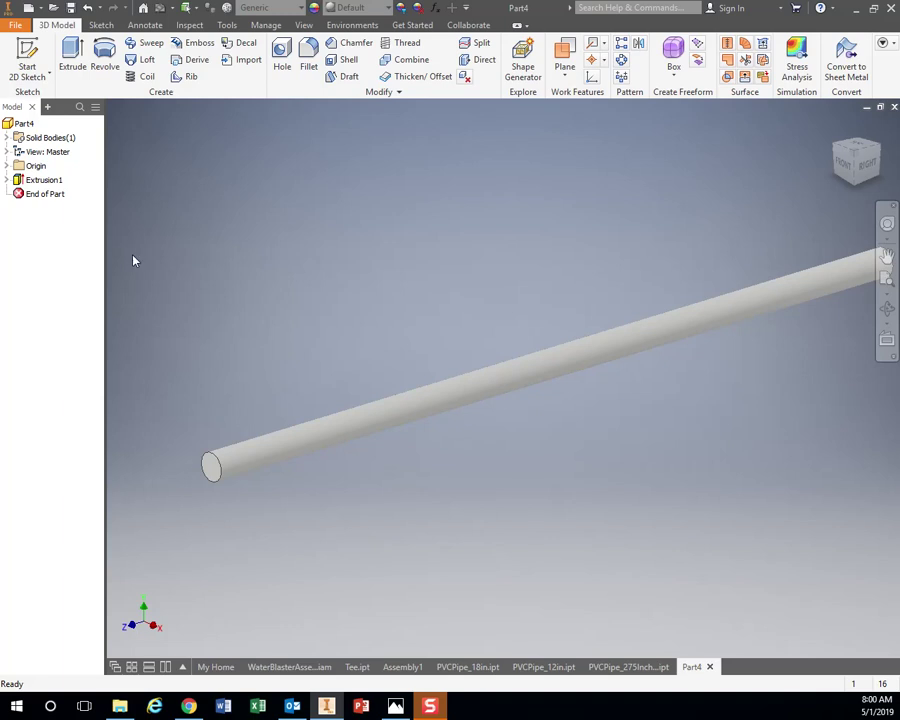
Step: Sketch a 3/4 in circle centred on the rod's end face and finish the sketch
{"action": "left_click", "coordinate": [27, 55]}
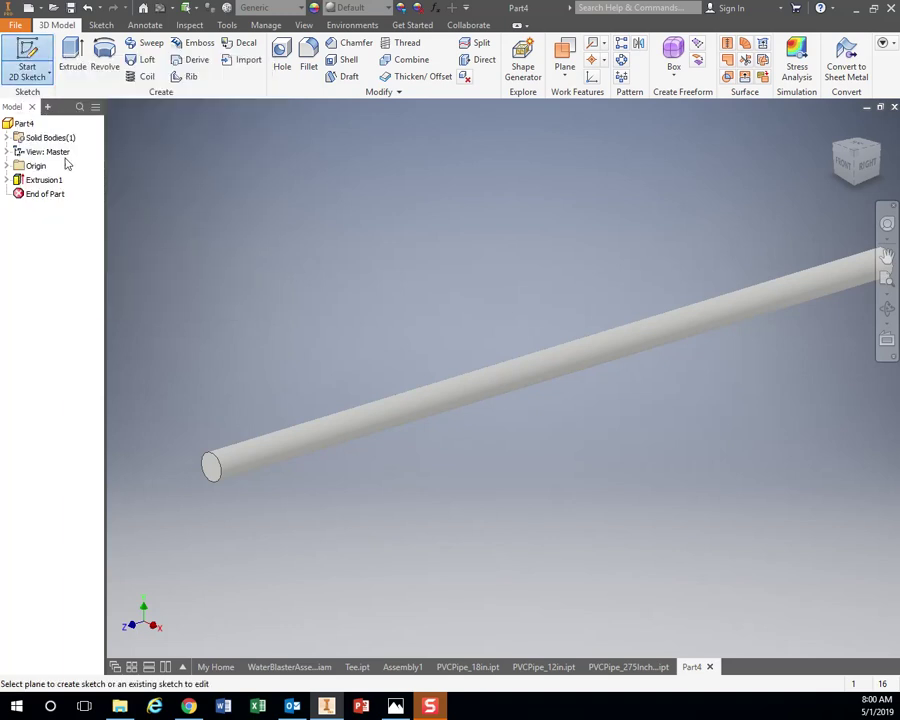
{"action": "left_click", "coordinate": [214, 473]}
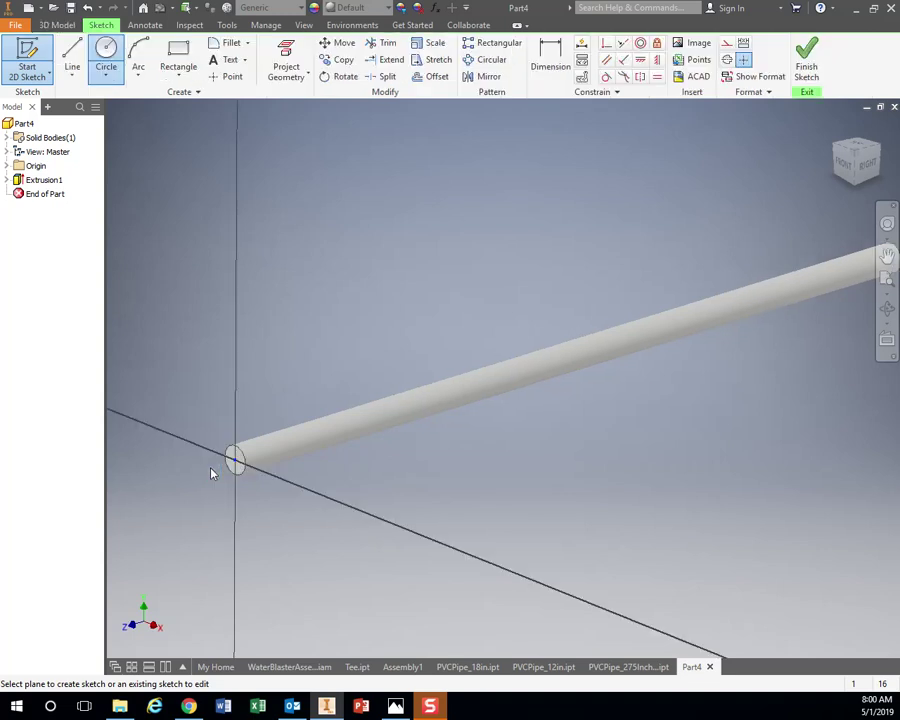
{"action": "left_click", "coordinate": [106, 52]}
{"action": "left_click", "coordinate": [503, 378]}
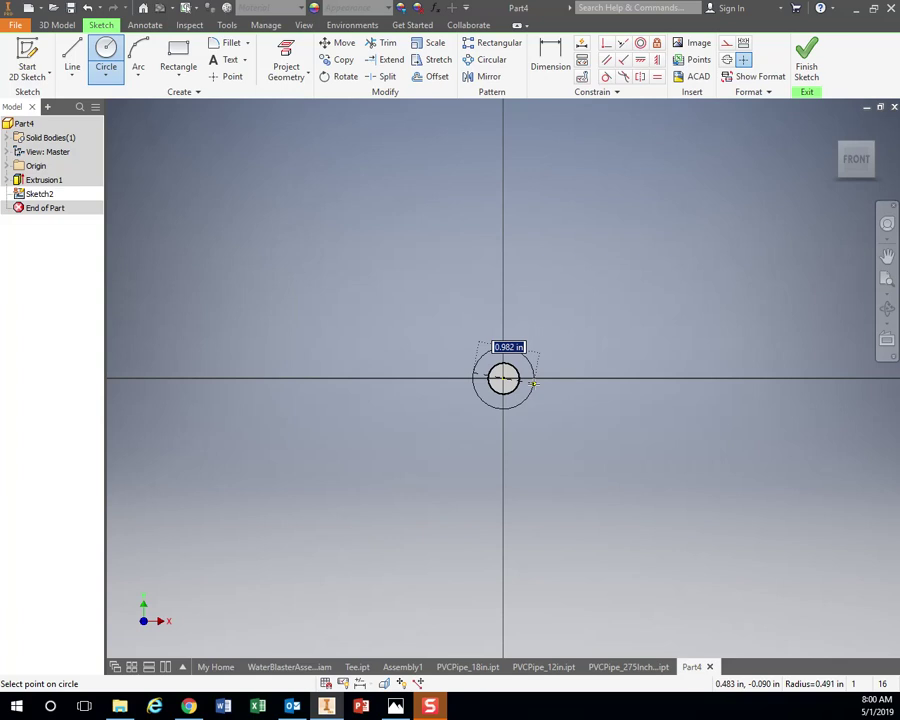
{"action": "type", "text": "."}
{"action": "key", "text": "Return"}
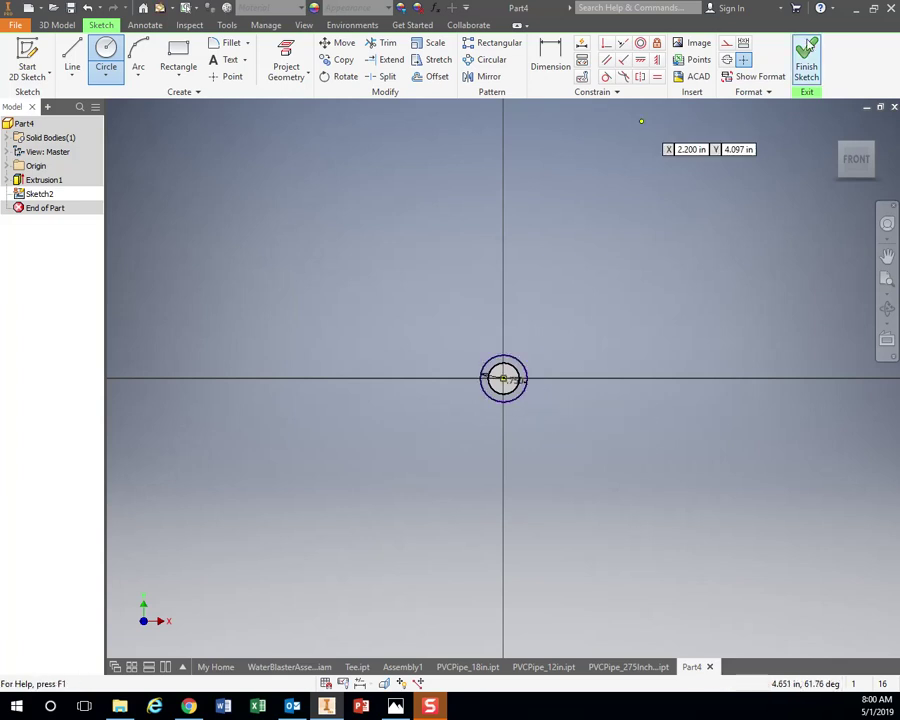
{"action": "left_click", "coordinate": [807, 62]}
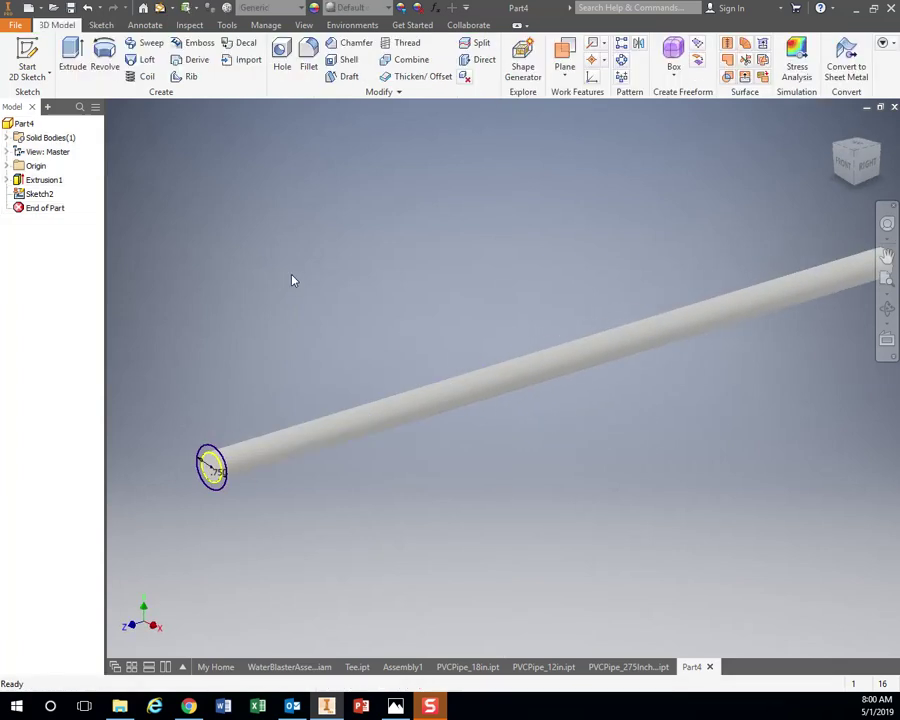
Step: Extrude the 3/4 in circle 4 in in Direction 2, outward from the rod's end
{"action": "left_click", "coordinate": [72, 55]}
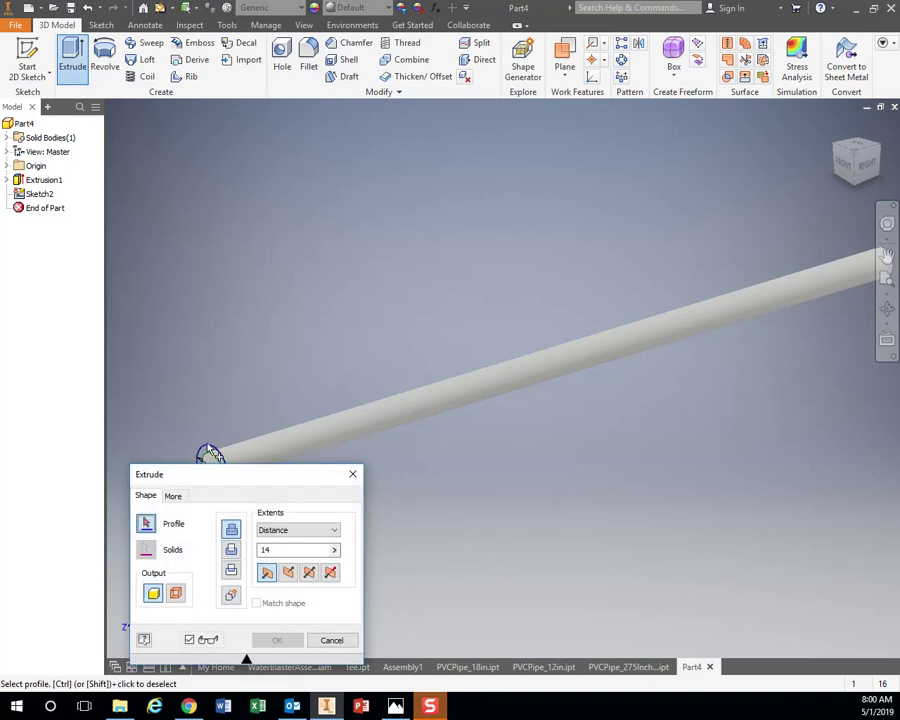
{"action": "left_click", "coordinate": [228, 462]}
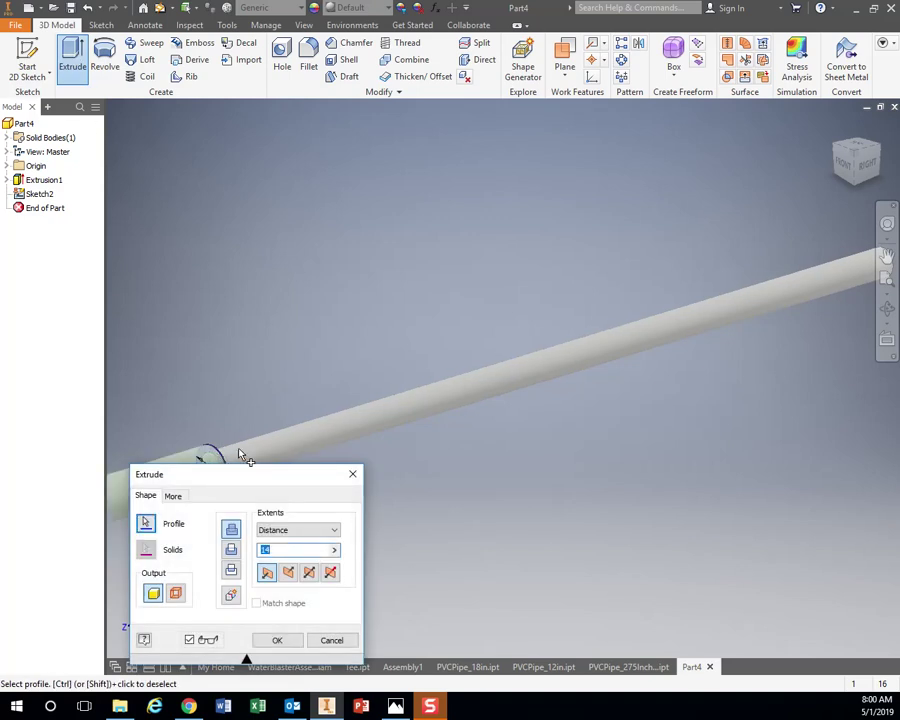
{"action": "middle_click_drag", "start_coordinate": [243, 454], "coordinate": [294, 414]}
{"action": "middle_click_drag", "start_coordinate": [318, 340], "coordinate": [600, 254]}
{"action": "scroll", "coordinate": [620, 318], "scroll_direction": "up", "scroll_amount": 2}
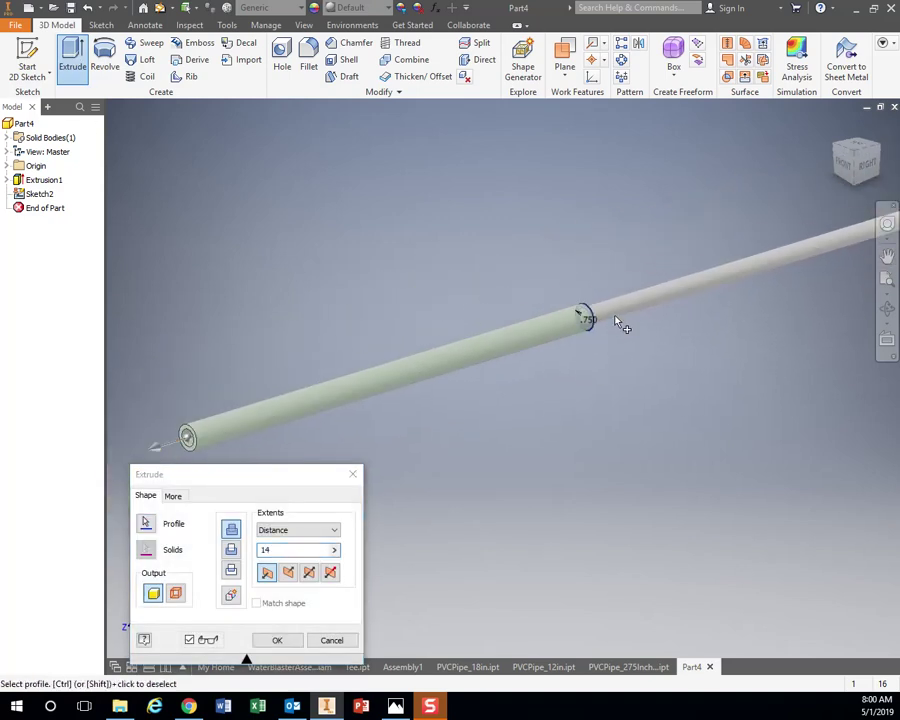
{"action": "middle_click_drag", "start_coordinate": [620, 320], "coordinate": [567, 338]}
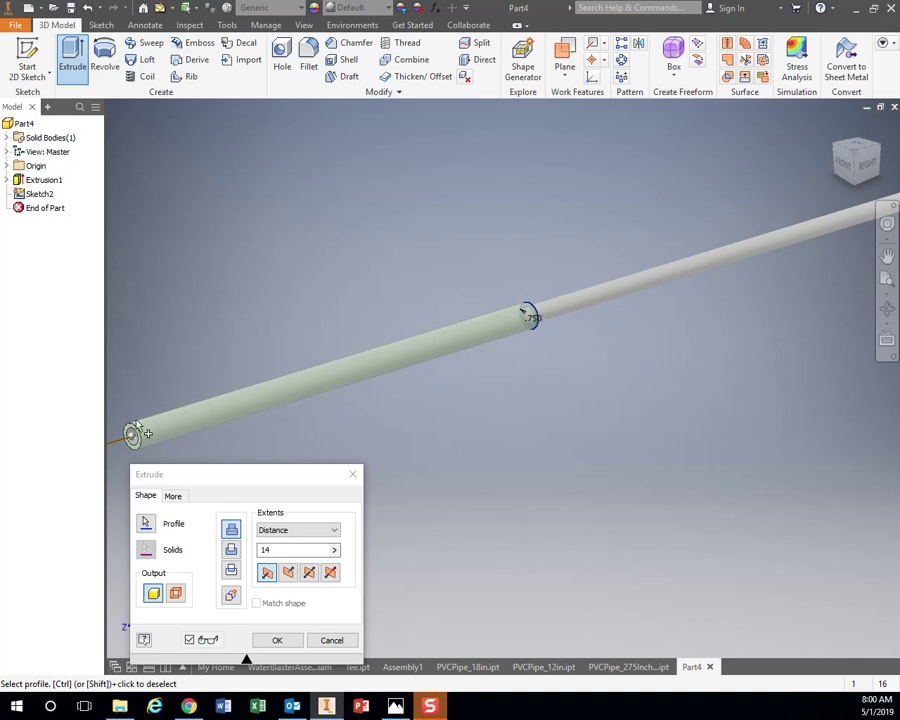
{"action": "double_click", "coordinate": [268, 550]}
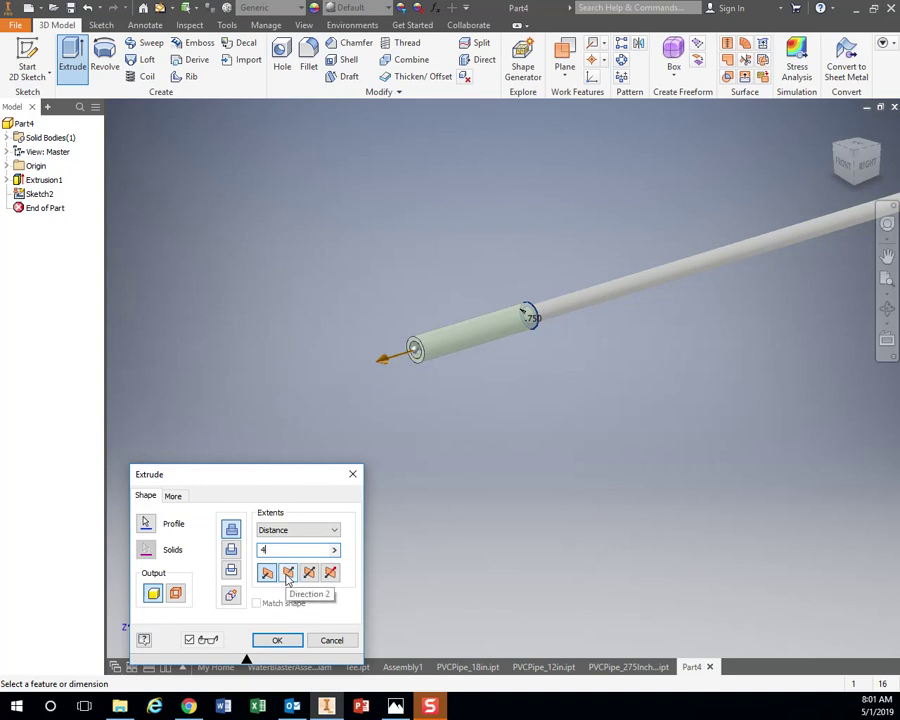
{"action": "left_click", "coordinate": [288, 573]}
{"action": "left_click", "coordinate": [281, 647]}
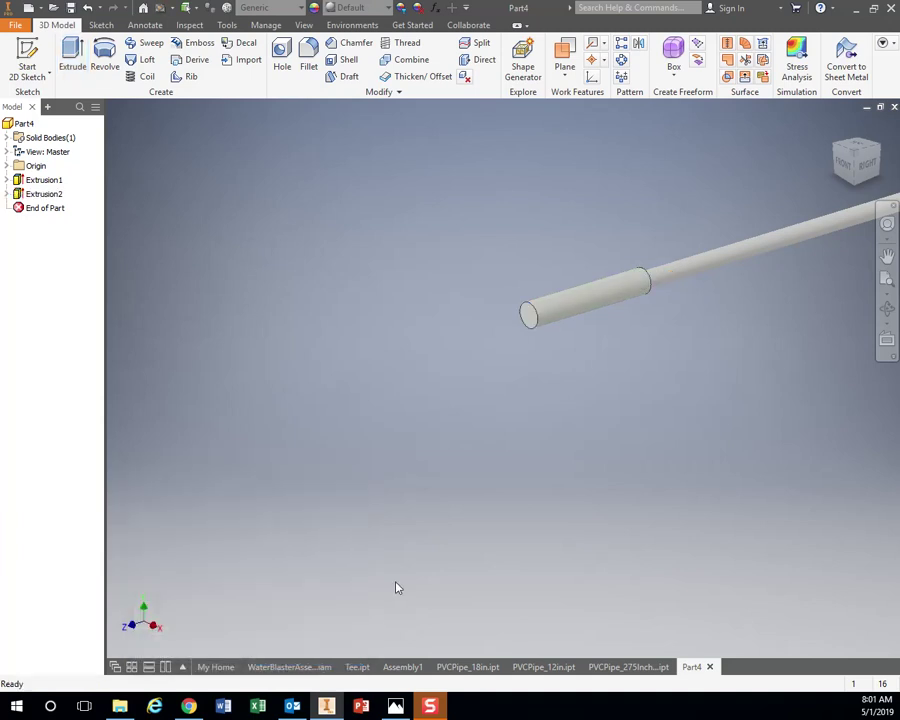
{"action": "scroll", "coordinate": [653, 418], "scroll_direction": "down", "scroll_amount": 3}
Step: Apply the Gold appearance to the dowel from the Appearance list
{"action": "middle_click_drag", "start_coordinate": [699, 460], "coordinate": [540, 410]}
{"action": "scroll", "coordinate": [560, 342], "scroll_direction": "up", "scroll_amount": 3}
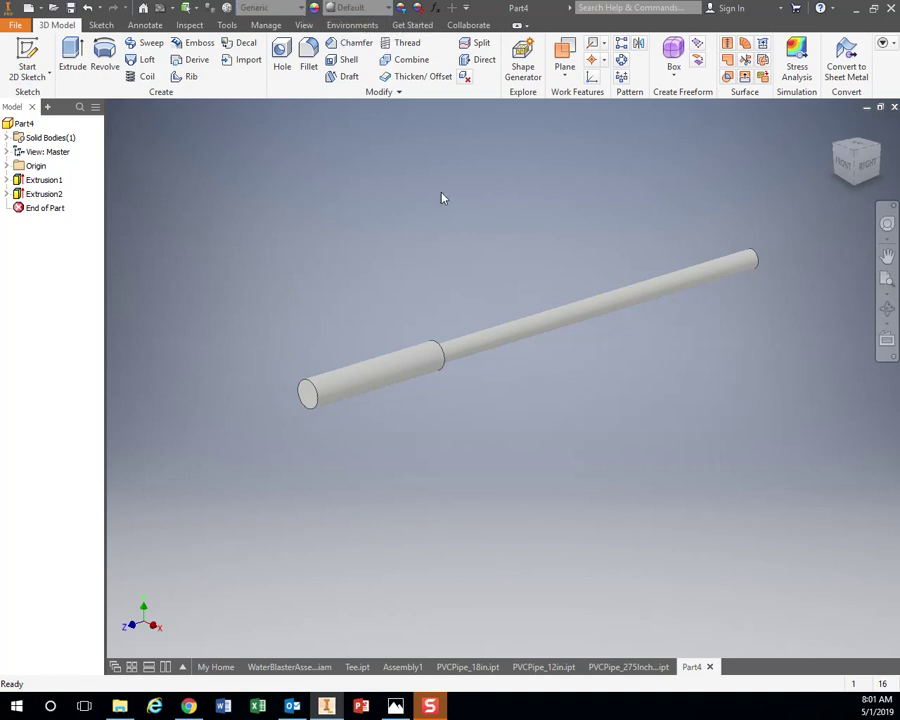
{"action": "left_click", "coordinate": [388, 10]}
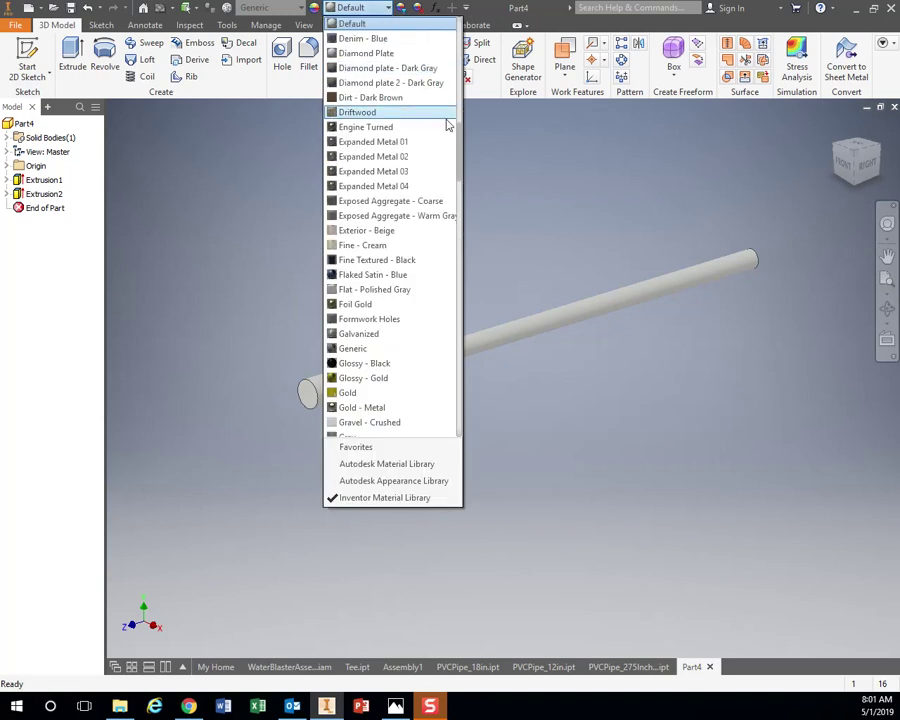
{"action": "scroll", "coordinate": [462, 181], "scroll_direction": "down", "scroll_amount": 5}
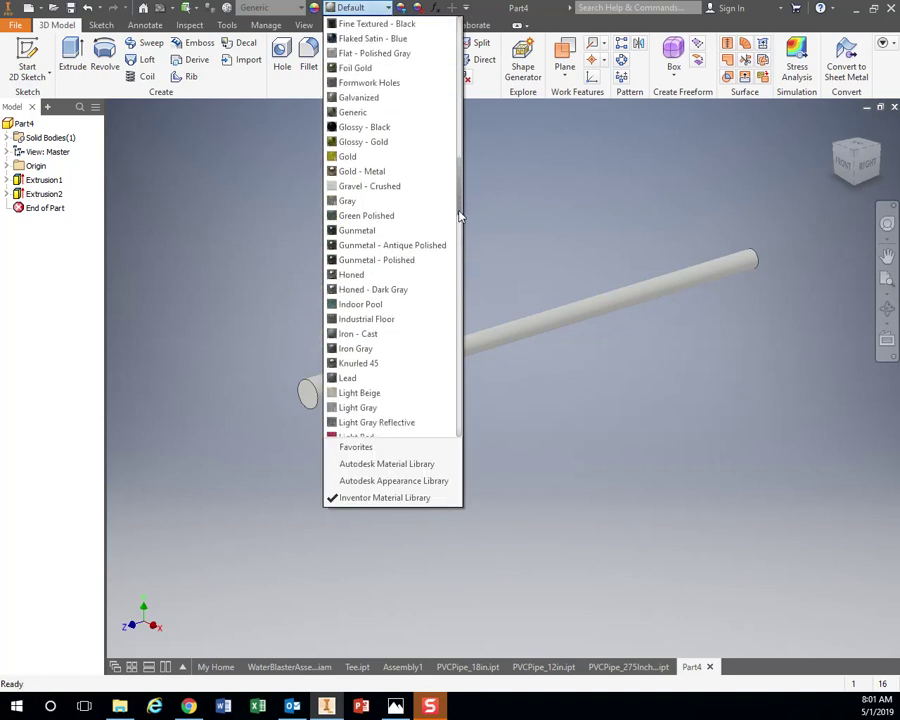
{"action": "scroll", "coordinate": [390, 220], "scroll_direction": "up", "scroll_amount": 2}
{"action": "left_click", "coordinate": [386, 231]}
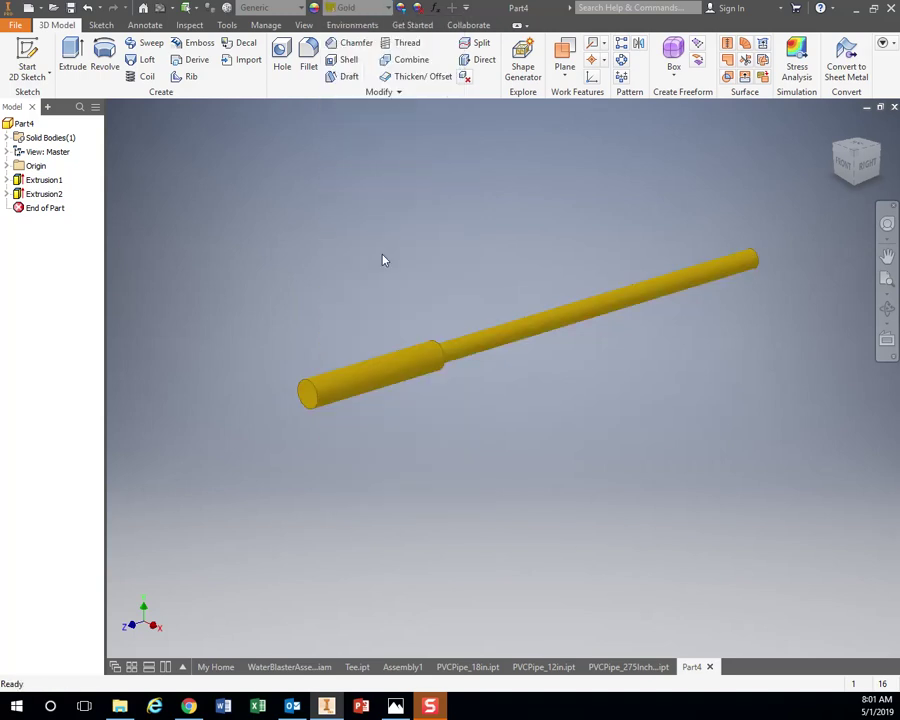
Step: Change the dowel's appearance to White Oak - Natural Medium Gloss
{"action": "left_click", "coordinate": [390, 10]}
{"action": "scroll", "coordinate": [388, 262], "scroll_direction": "down", "scroll_amount": 3}
{"action": "scroll", "coordinate": [388, 262], "scroll_direction": "down", "scroll_amount": 14}
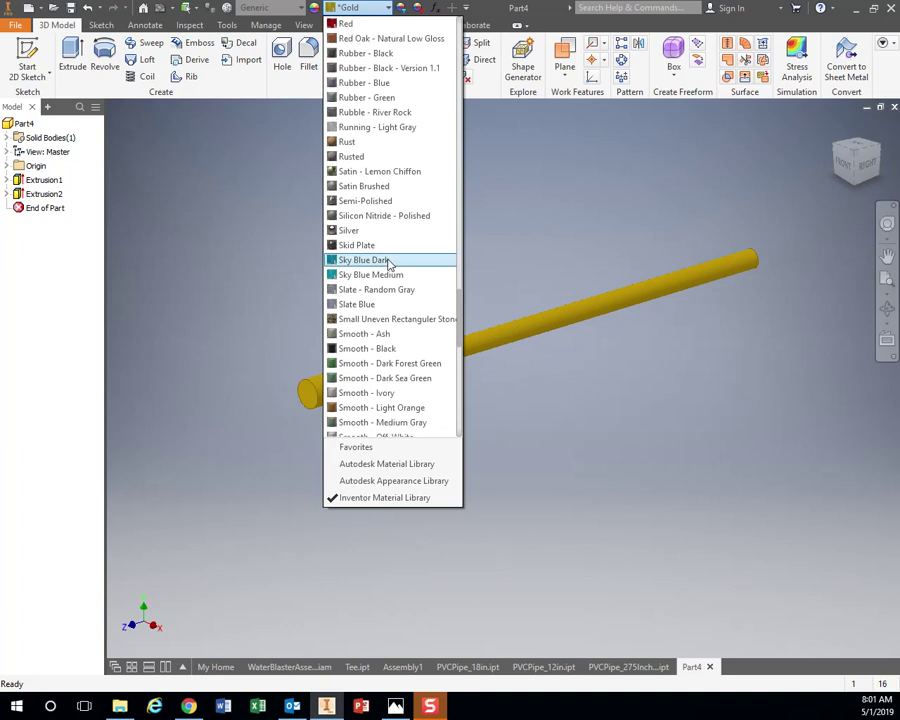
{"action": "scroll", "coordinate": [388, 262], "scroll_direction": "down", "scroll_amount": 8}
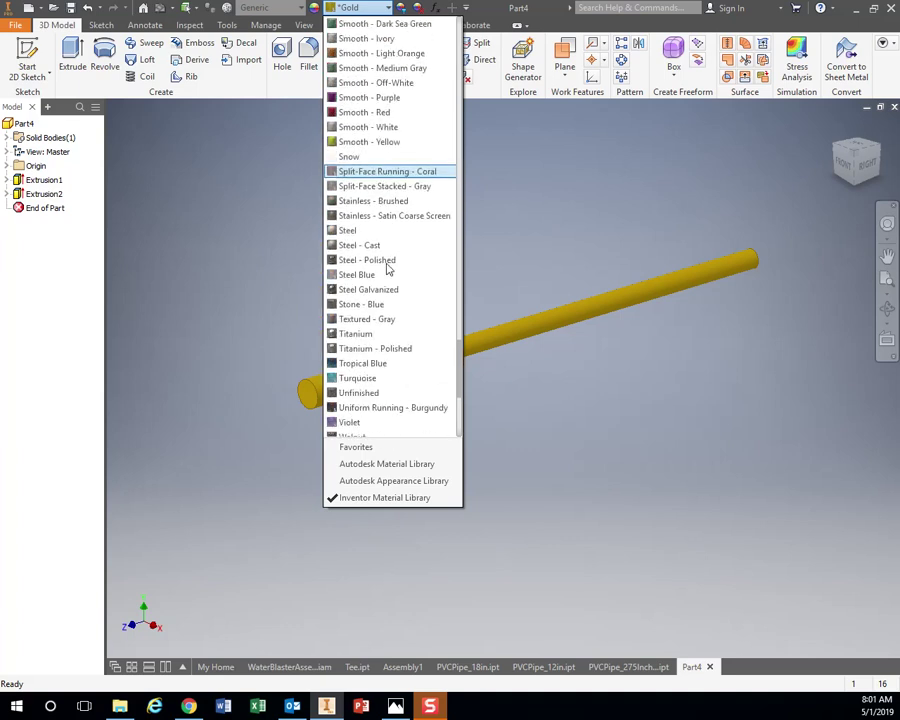
{"action": "scroll", "coordinate": [390, 268], "scroll_direction": "down", "scroll_amount": 5}
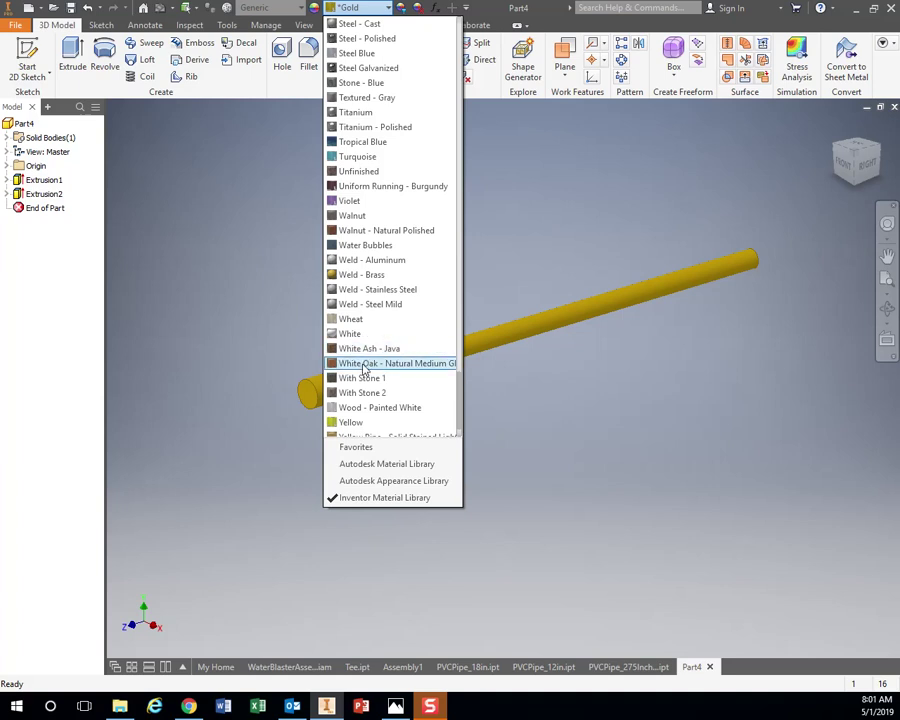
{"action": "left_click", "coordinate": [364, 366]}
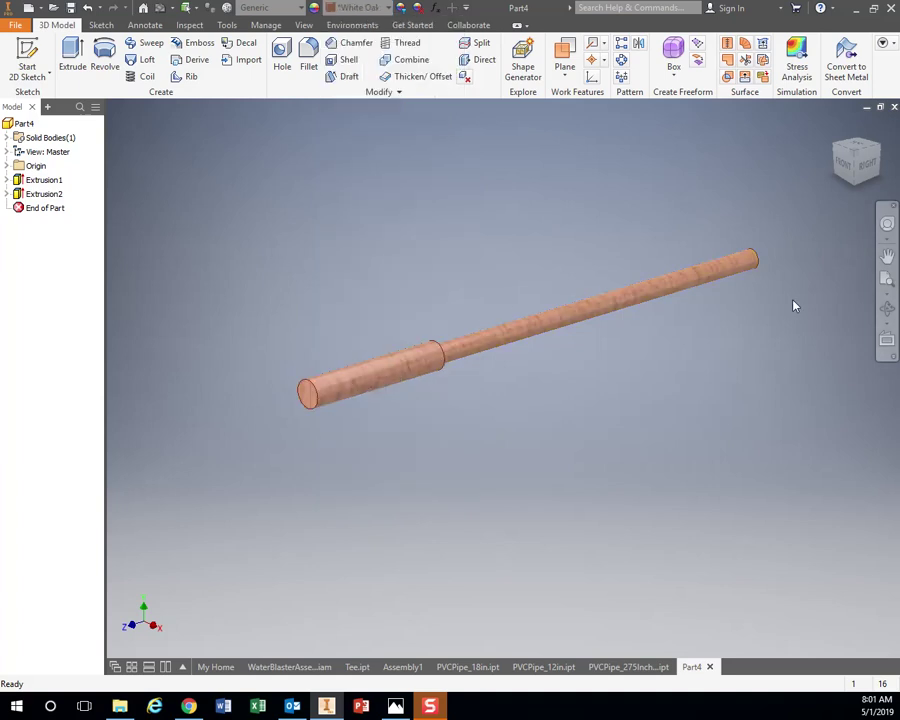
Step: Save the dowel part with Save As under the name PumpHandle.ipt
{"action": "left_click", "coordinate": [10, 23]}
{"action": "left_click", "coordinate": [46, 177]}
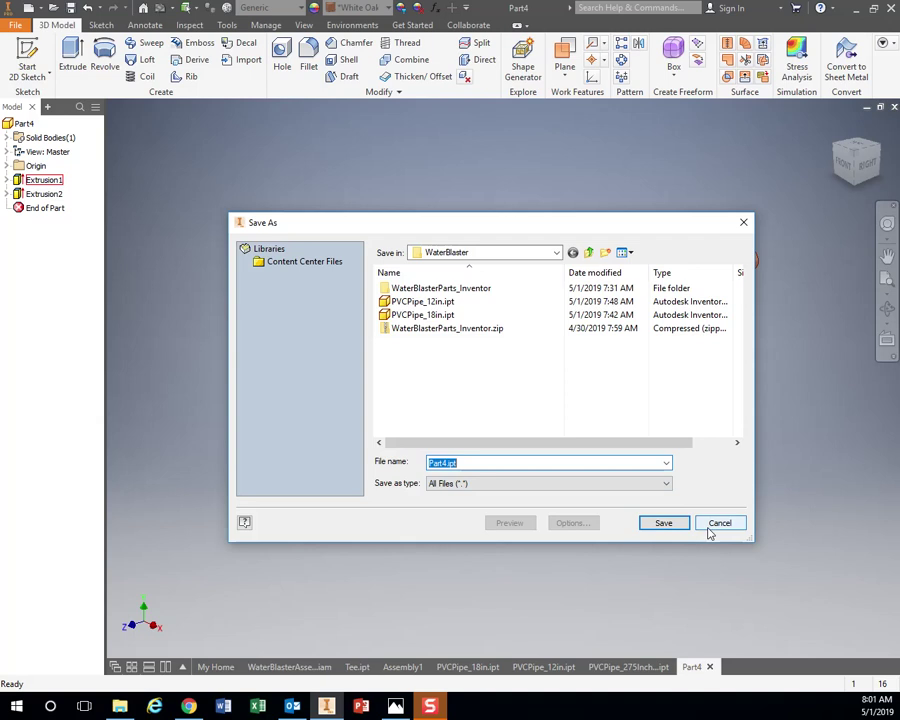
{"action": "type", "text": "PumpHandle"}
{"action": "key", "text": "Return"}
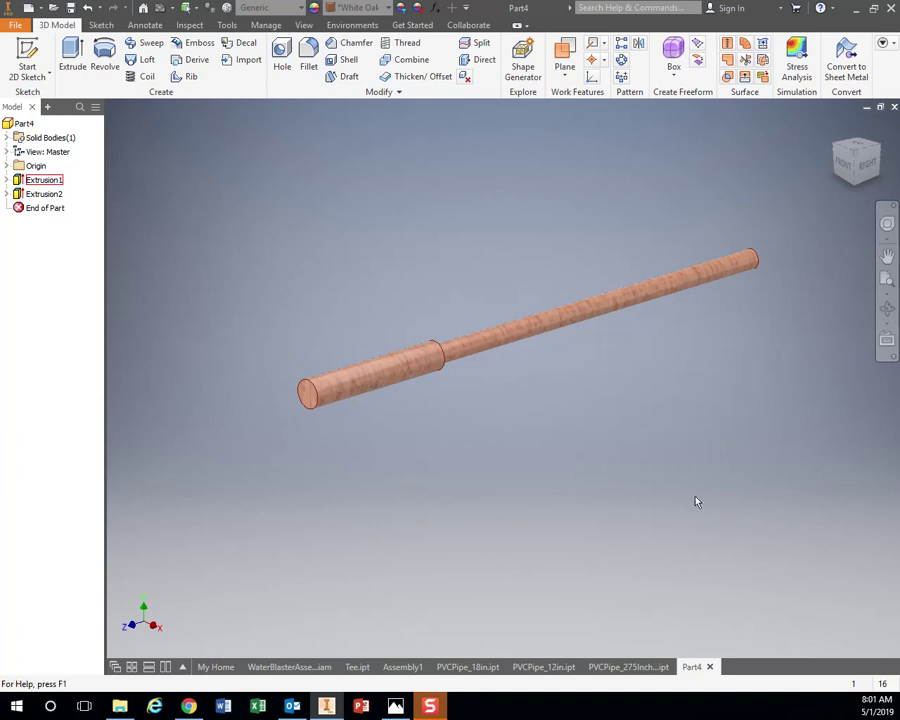
{"action": "key", "text": "F6"}
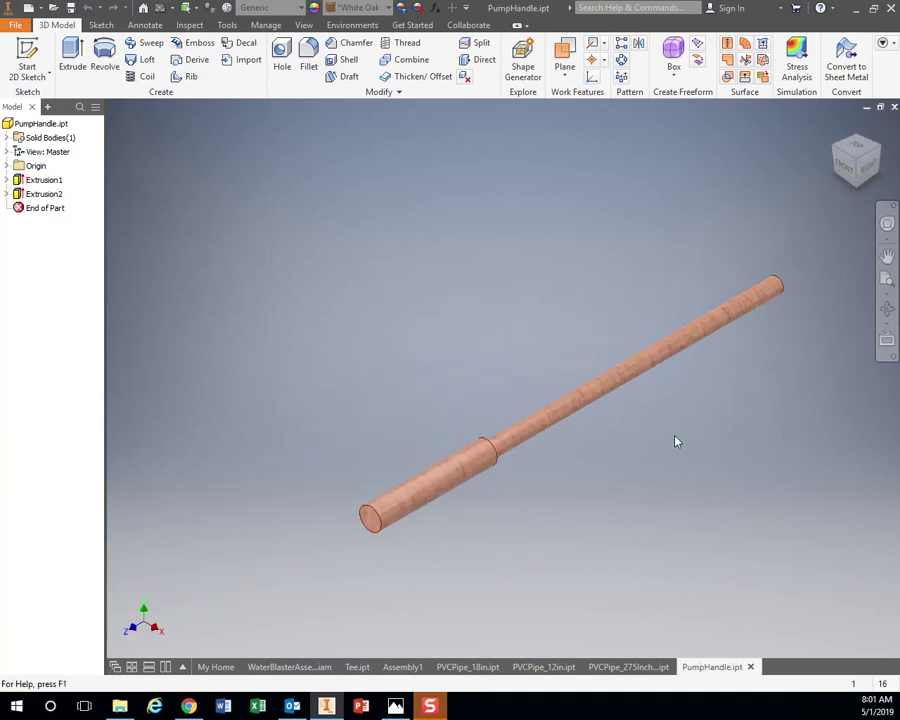
{"action": "middle_click_drag", "start_coordinate": [536, 308], "coordinate": [463, 268]}
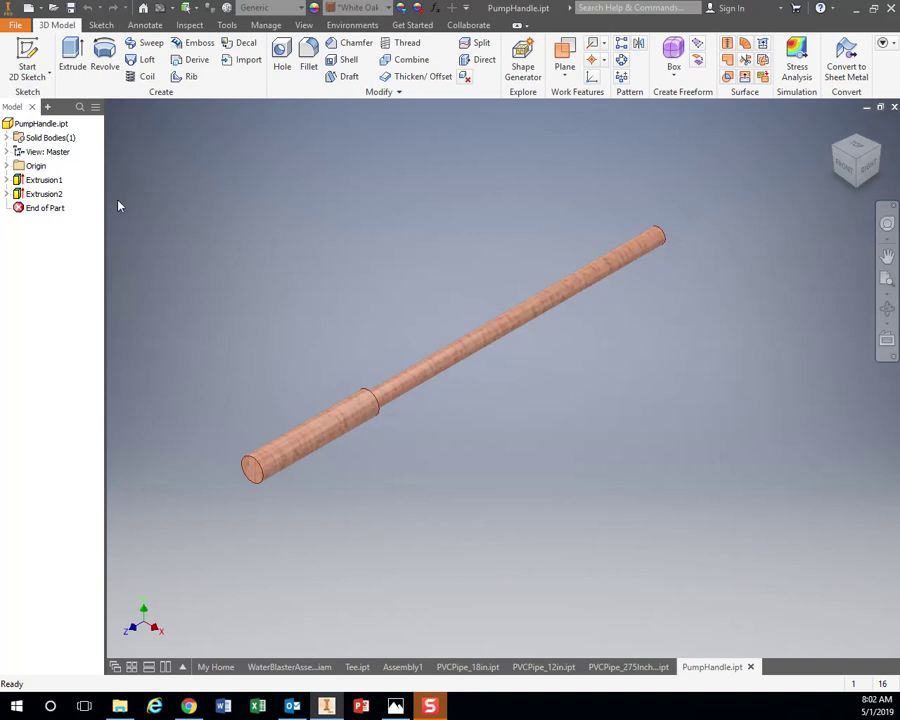
Step: In PumpHandle.ipt's iProperties, set part number 'Pump Handle' and description 14" x 1/2" Dowel
{"action": "right_click", "coordinate": [46, 128]}
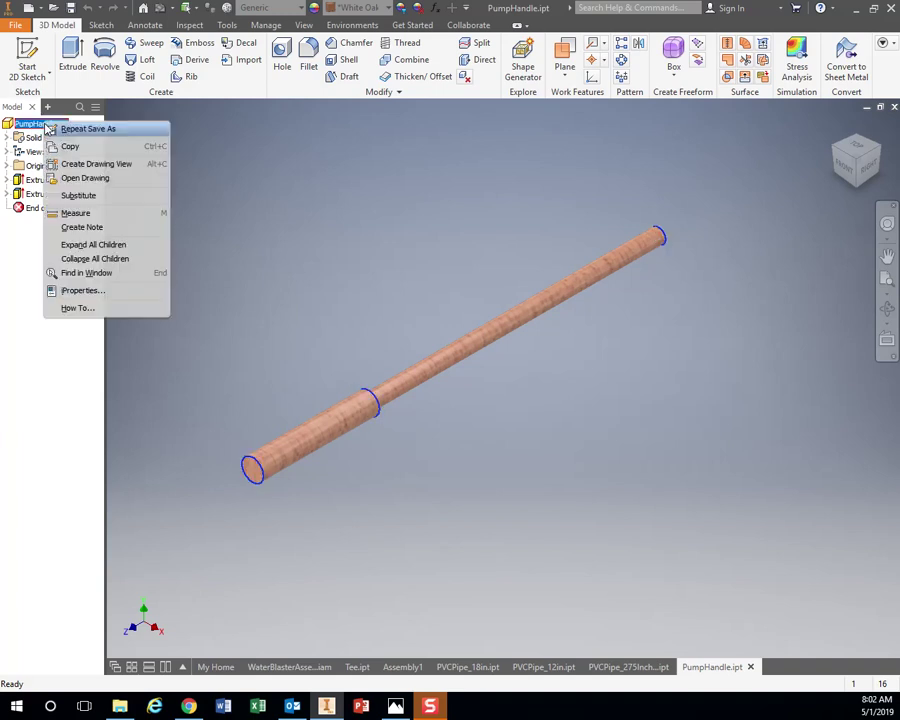
{"action": "left_click", "coordinate": [82, 291]}
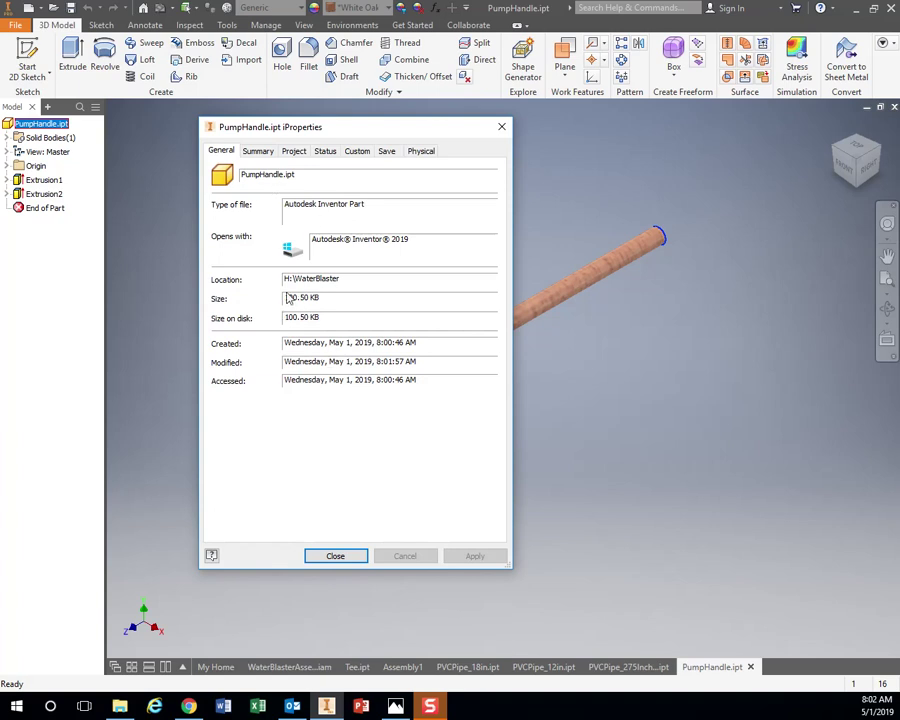
{"action": "left_click", "coordinate": [293, 151]}
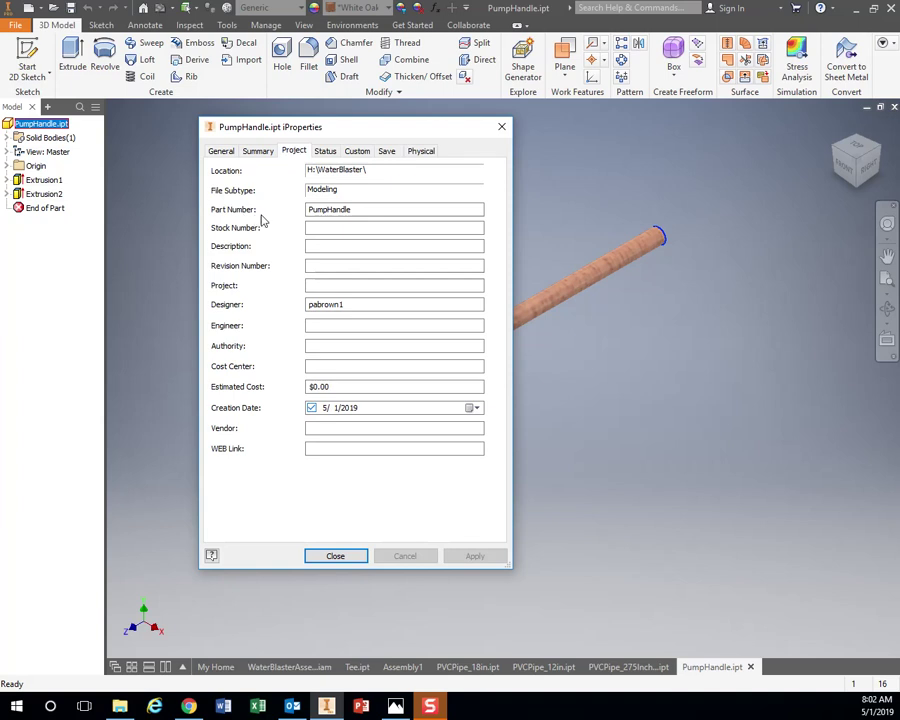
{"action": "left_click", "coordinate": [369, 213]}
{"action": "left_click_drag", "start_coordinate": [369, 213], "coordinate": [265, 201]}
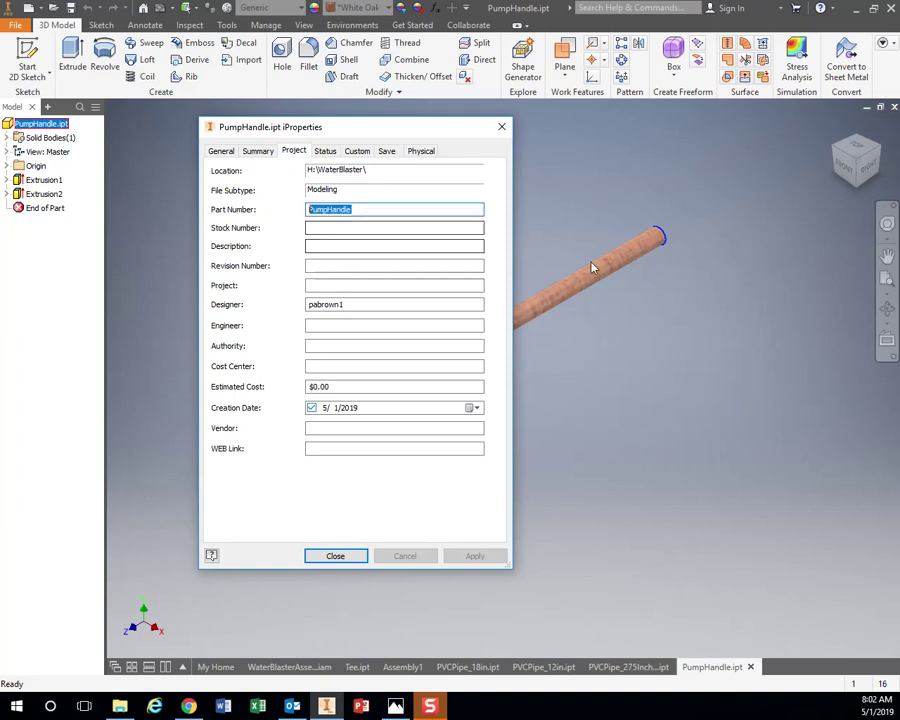
{"action": "key", "text": "Left"}
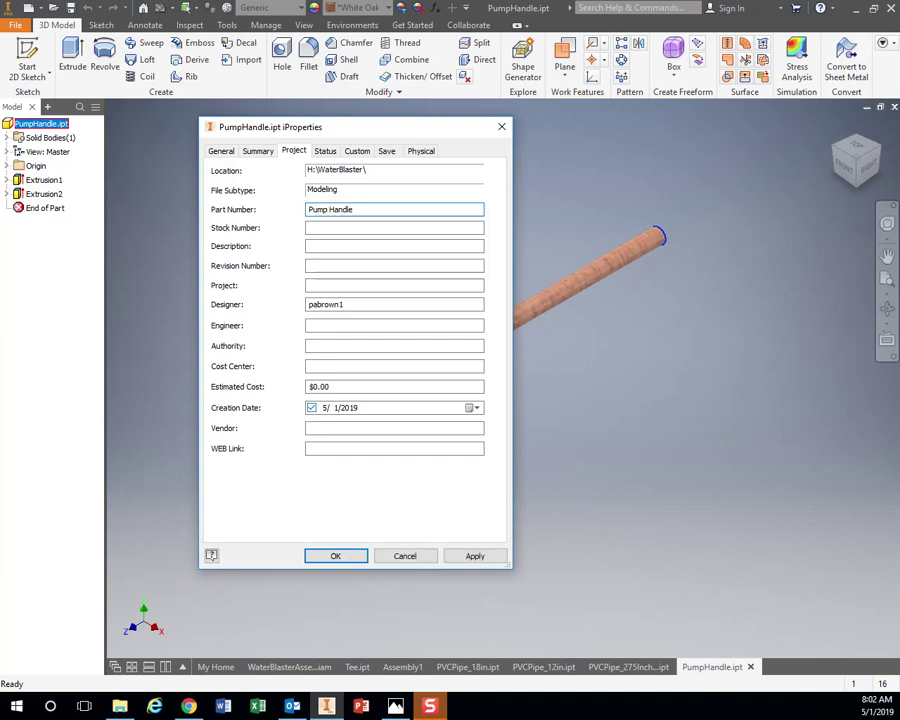
{"action": "left_click", "coordinate": [311, 246]}
{"action": "type", "text": "14\" x 1/2\" Dowel"}
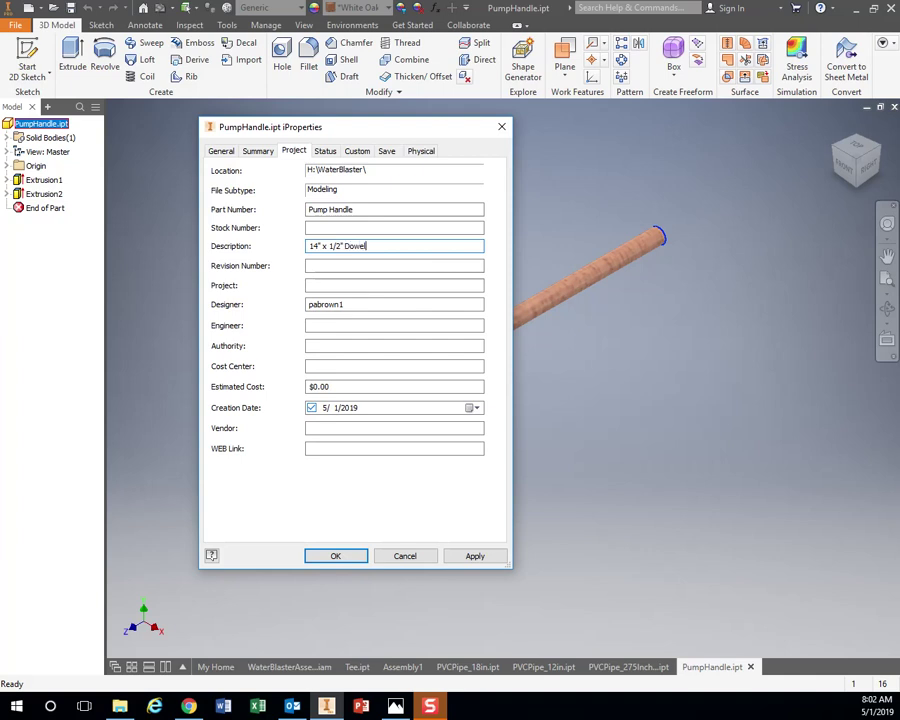
{"action": "left_click", "coordinate": [476, 558]}
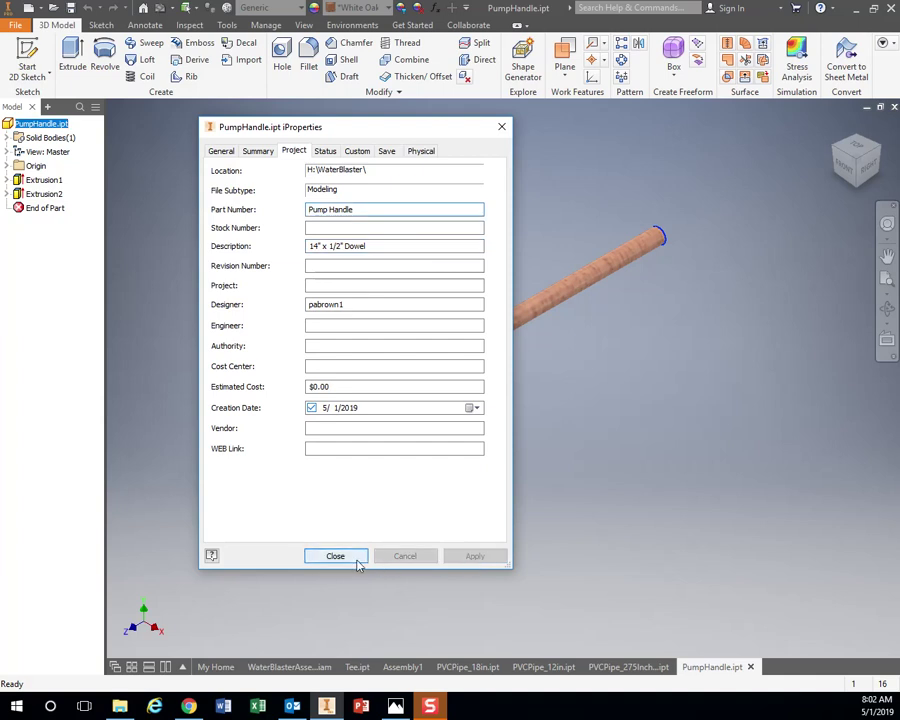
Step: Enter $1.00 as the Estimated Cost, apply it, and close the iProperties
{"action": "left_click_drag", "start_coordinate": [341, 390], "coordinate": [309, 374]}
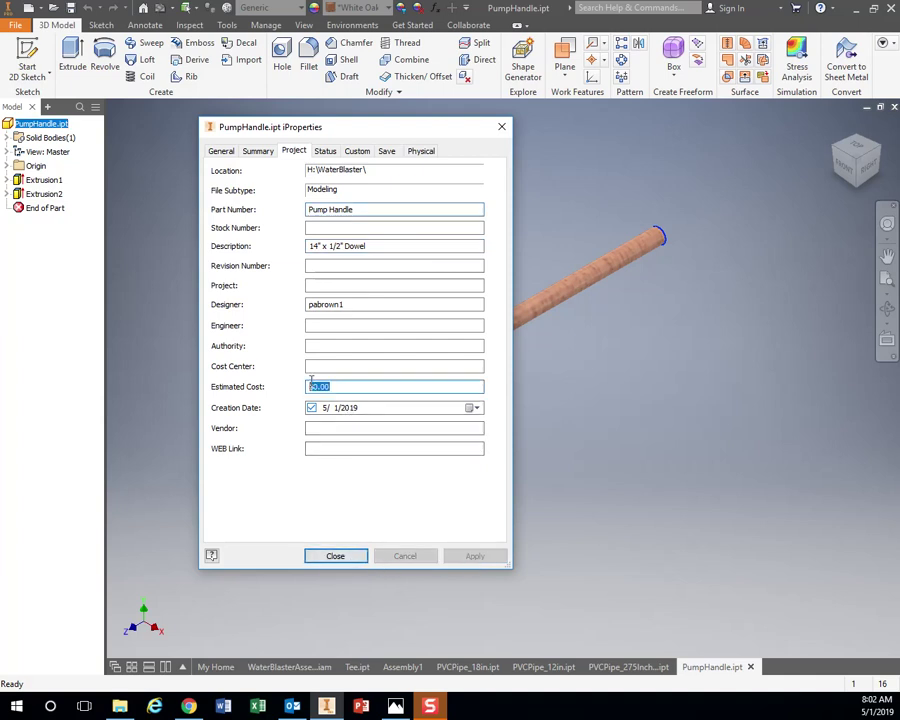
{"action": "left_click", "coordinate": [314, 384]}
{"action": "key", "text": "Delete"}
{"action": "type", "text": "1"}
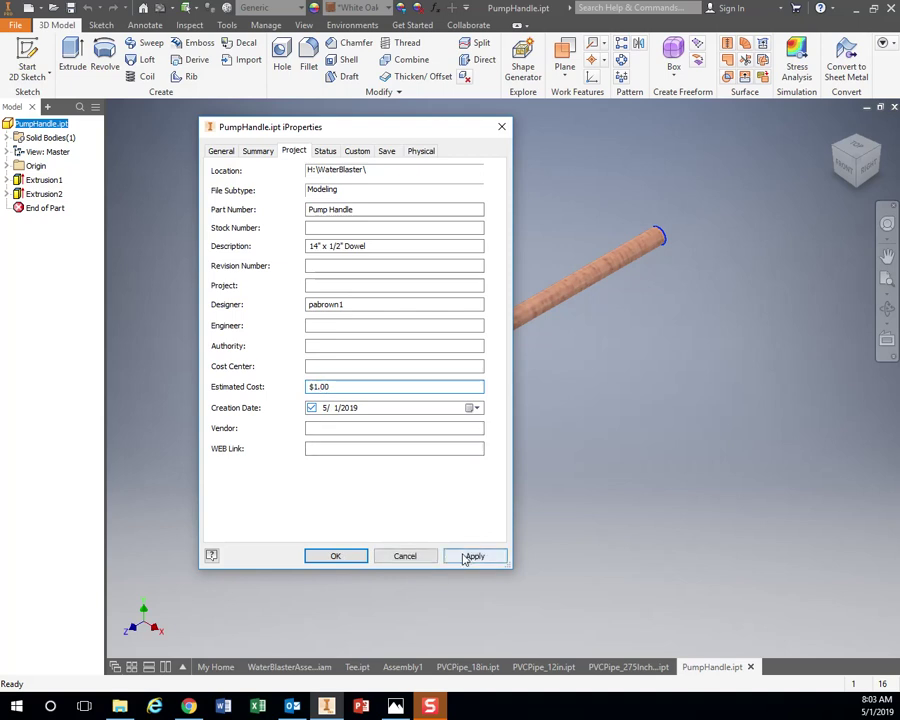
{"action": "left_click", "coordinate": [463, 558]}
{"action": "left_click", "coordinate": [335, 556]}
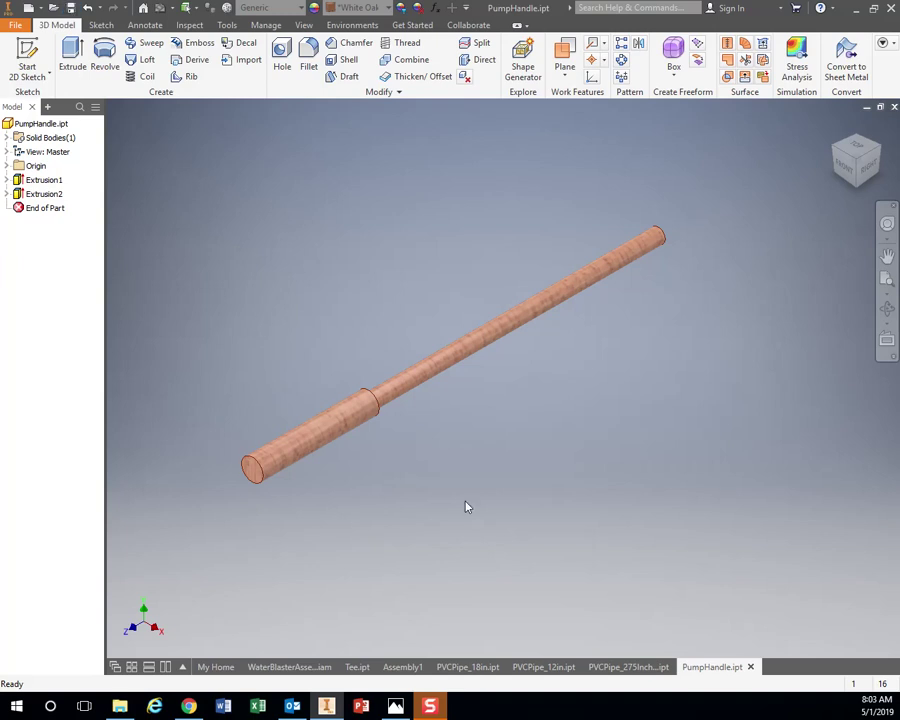
Step: Place a single instance of PumpHandle.ipt into the WaterBlasterAssembly
{"action": "left_click", "coordinate": [291, 667]}
{"action": "scroll", "coordinate": [364, 478], "scroll_direction": "down", "scroll_amount": 3}
{"action": "scroll", "coordinate": [366, 465], "scroll_direction": "up", "scroll_amount": 2}
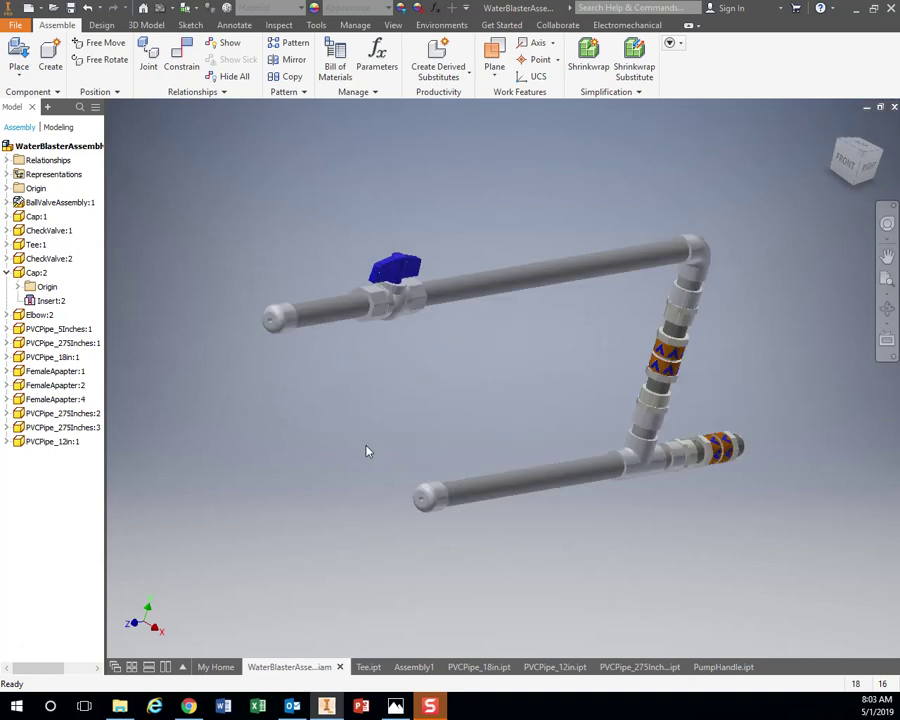
{"action": "left_click", "coordinate": [18, 52]}
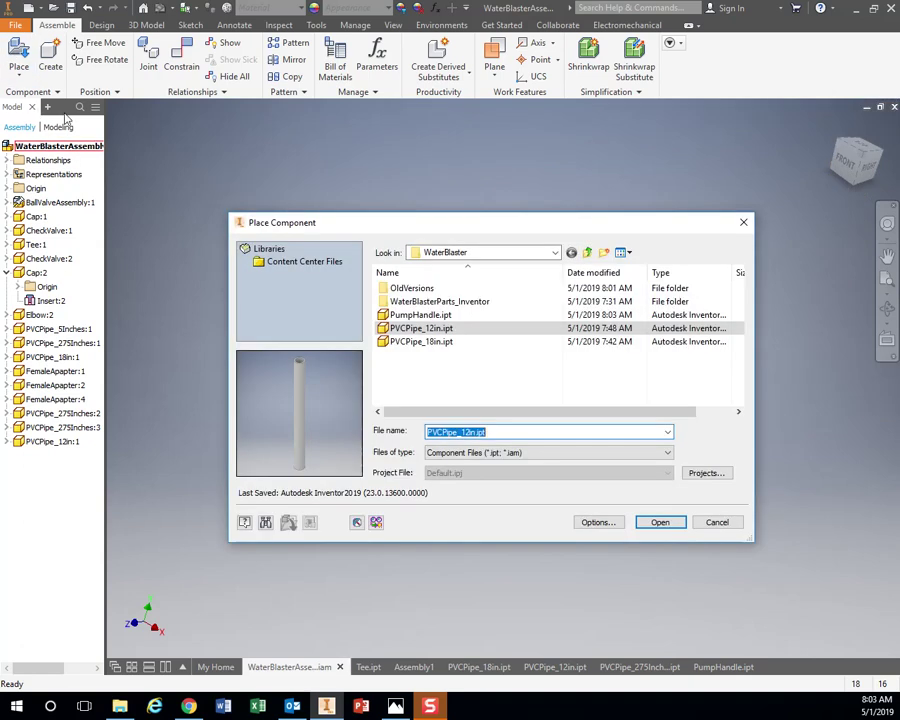
{"action": "left_click", "coordinate": [418, 315]}
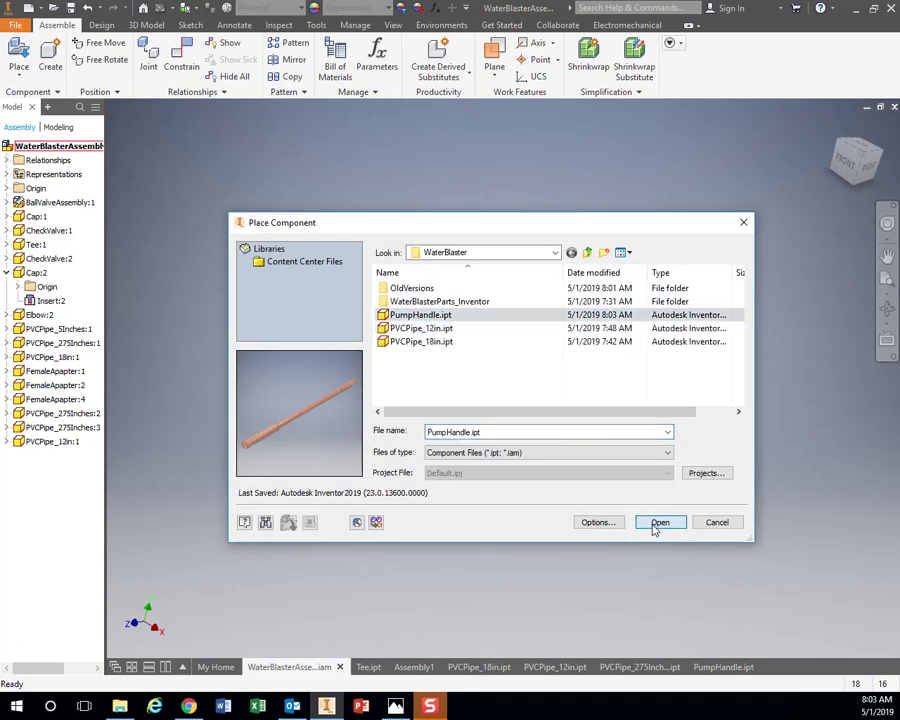
{"action": "left_click", "coordinate": [656, 522]}
{"action": "left_click", "coordinate": [408, 422]}
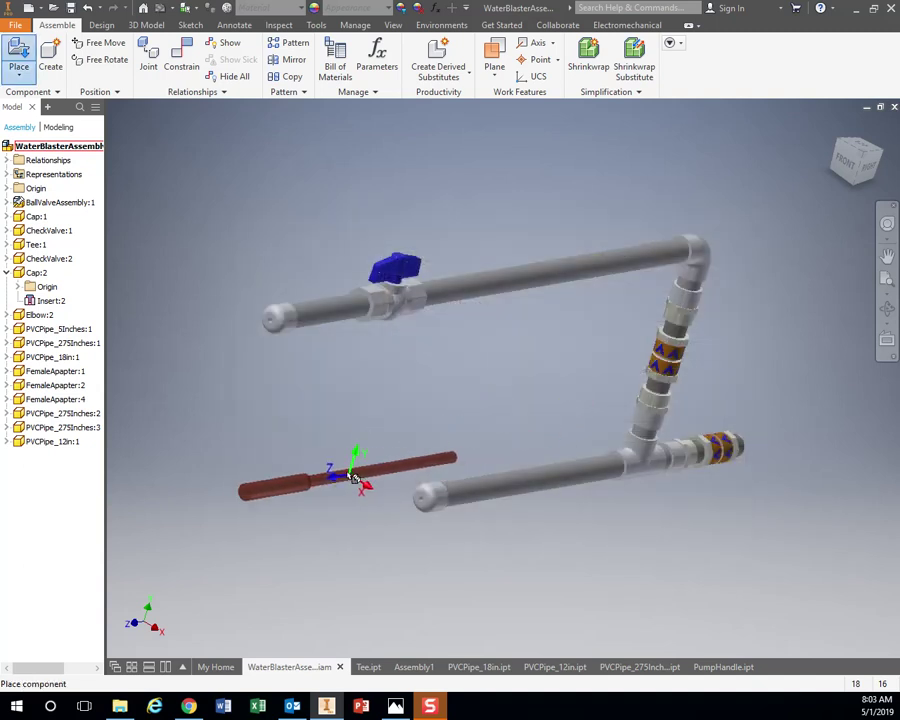
{"action": "left_click", "coordinate": [338, 460]}
{"action": "right_click", "coordinate": [397, 548]}
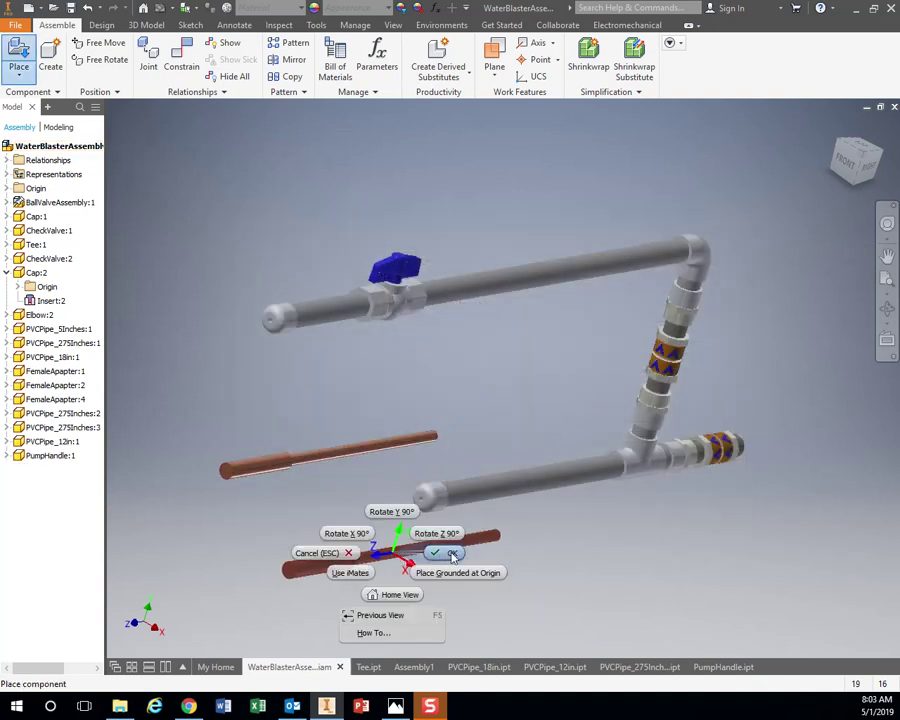
{"action": "left_click", "coordinate": [447, 552]}
Step: Drag the pump handle beside the lower pipe's end cap
{"action": "scroll", "coordinate": [495, 528], "scroll_direction": "up", "scroll_amount": 5}
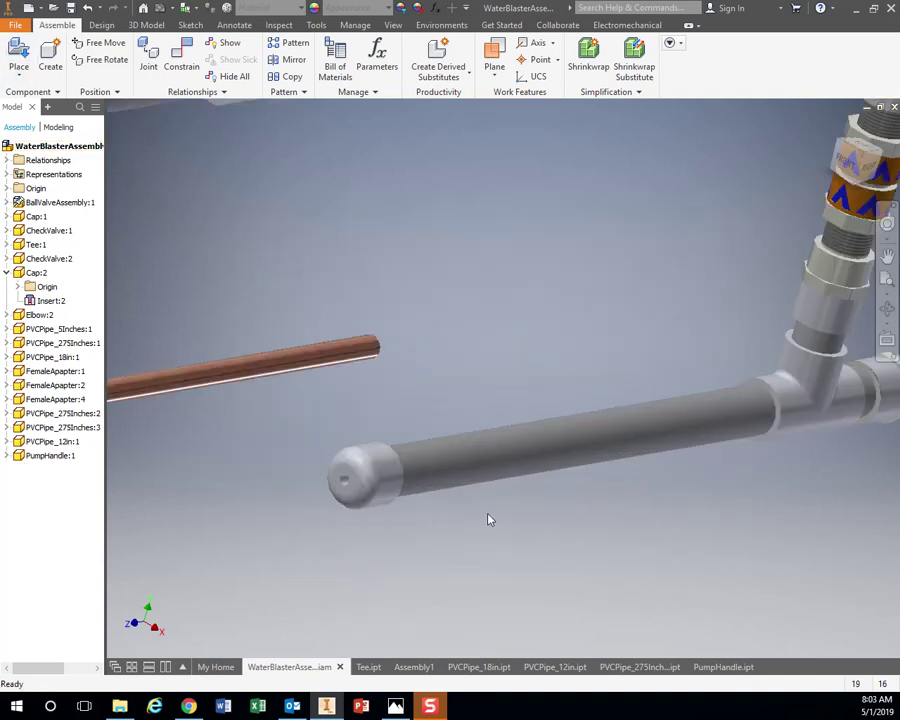
{"action": "scroll", "coordinate": [430, 455], "scroll_direction": "down", "scroll_amount": 5}
{"action": "mouse_move", "coordinate": [381, 413]}
{"action": "left_mouse_down"}
{"action": "mouse_move", "coordinate": [357, 424]}
{"action": "mouse_move", "coordinate": [368, 463]}
{"action": "mouse_move", "coordinate": [301, 458]}
{"action": "mouse_move", "coordinate": [358, 464]}
{"action": "mouse_move", "coordinate": [360, 455]}
{"action": "mouse_move", "coordinate": [348, 489]}
{"action": "mouse_move", "coordinate": [363, 491]}
{"action": "mouse_move", "coordinate": [378, 435]}
{"action": "left_mouse_up"}
{"action": "left_click", "coordinate": [309, 497]}
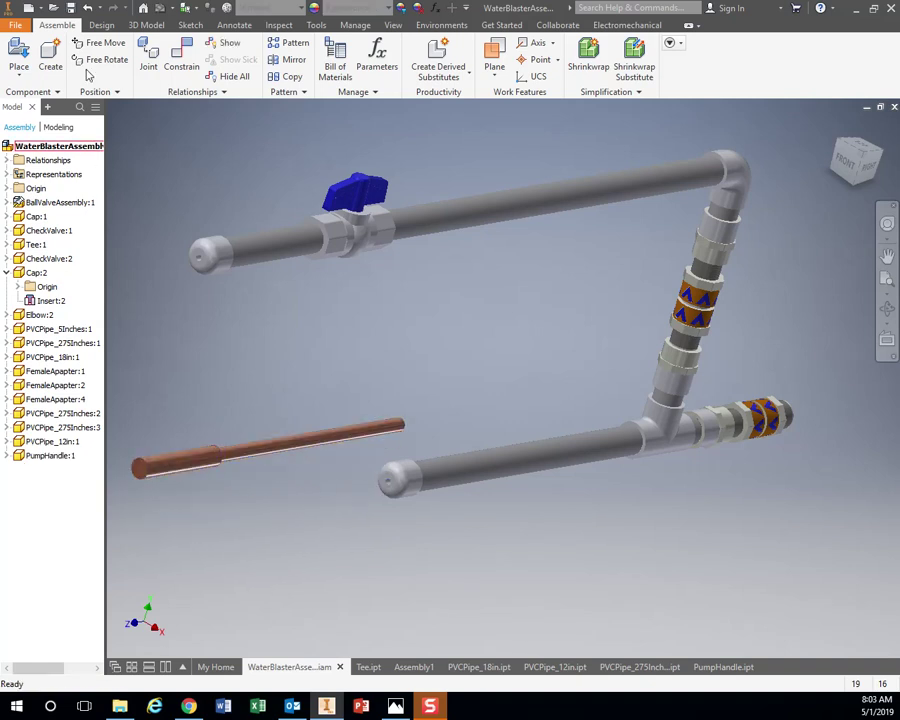
{"action": "left_click", "coordinate": [186, 58]}
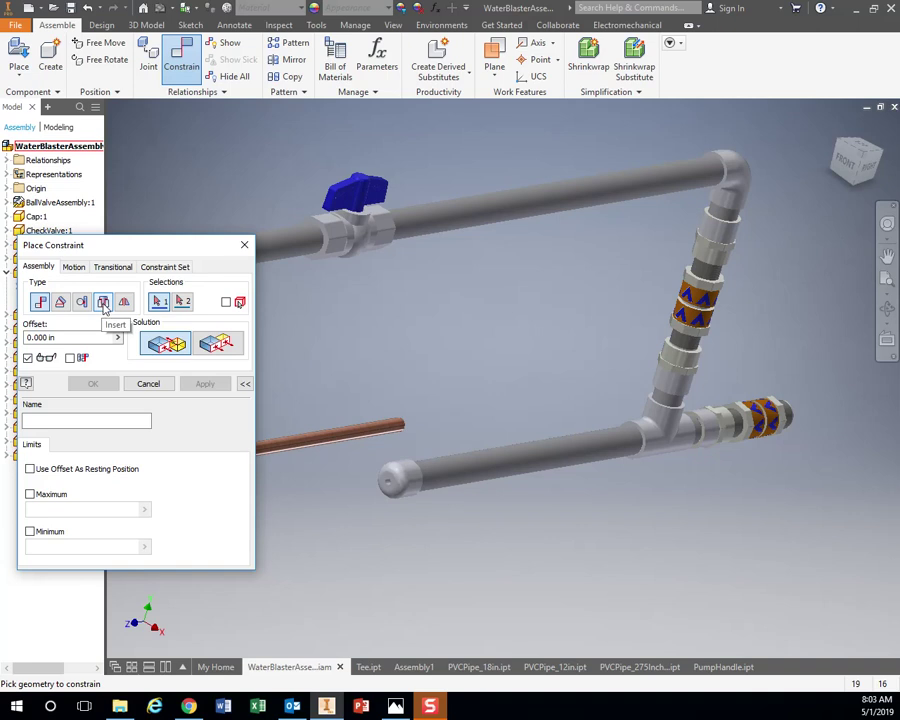
Step: Move the Place Constraint dialog aside, close it, and restart the constraint command
{"action": "left_click_drag", "start_coordinate": [161, 247], "coordinate": [711, 138]}
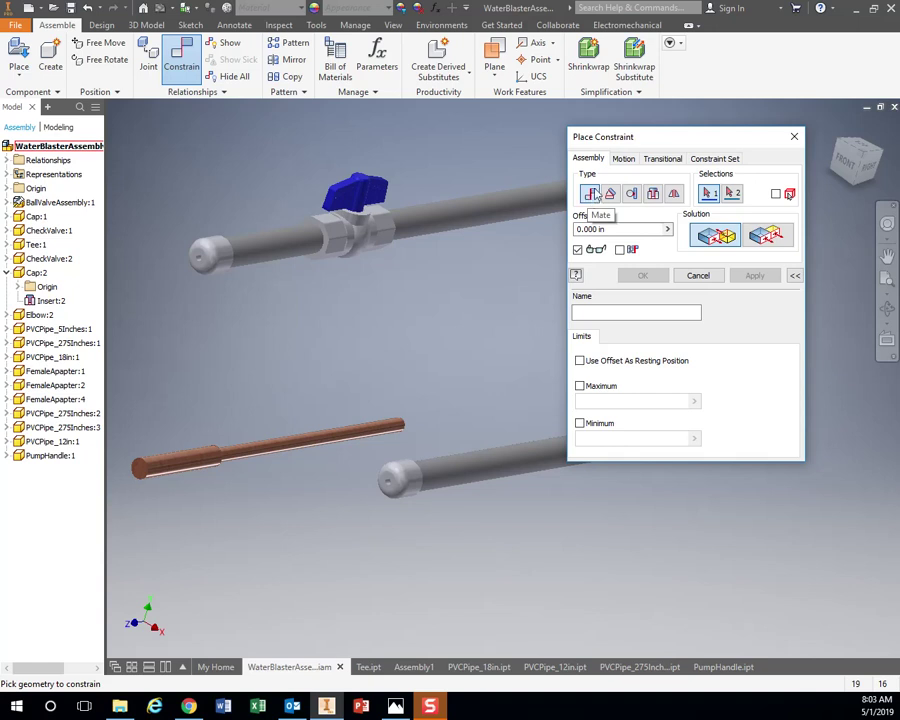
{"action": "left_click_drag", "start_coordinate": [669, 139], "coordinate": [649, 114]}
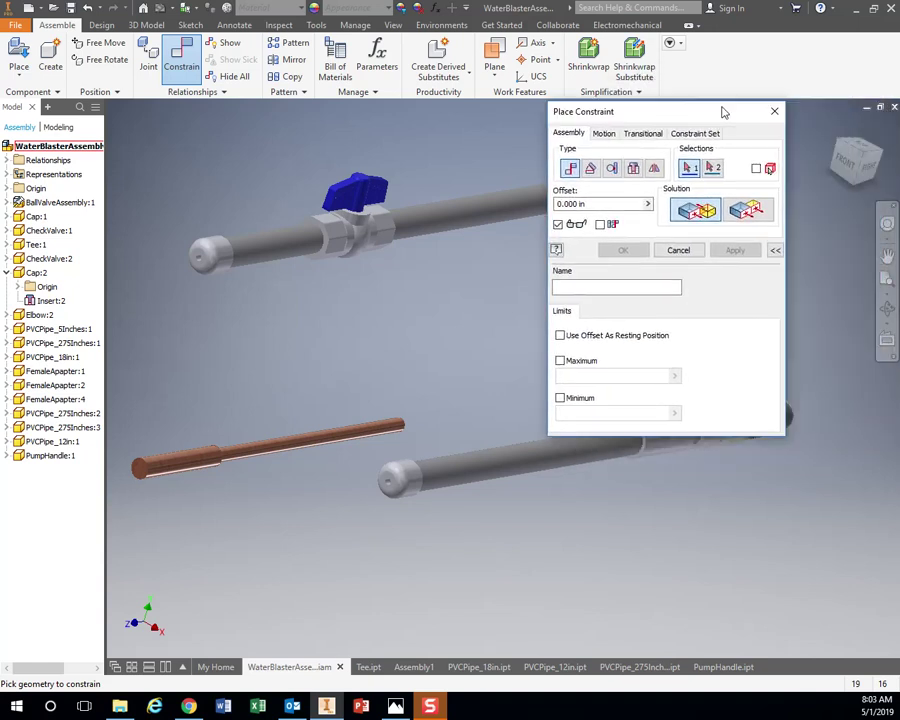
{"action": "left_click", "coordinate": [775, 112]}
{"action": "left_click", "coordinate": [190, 60]}
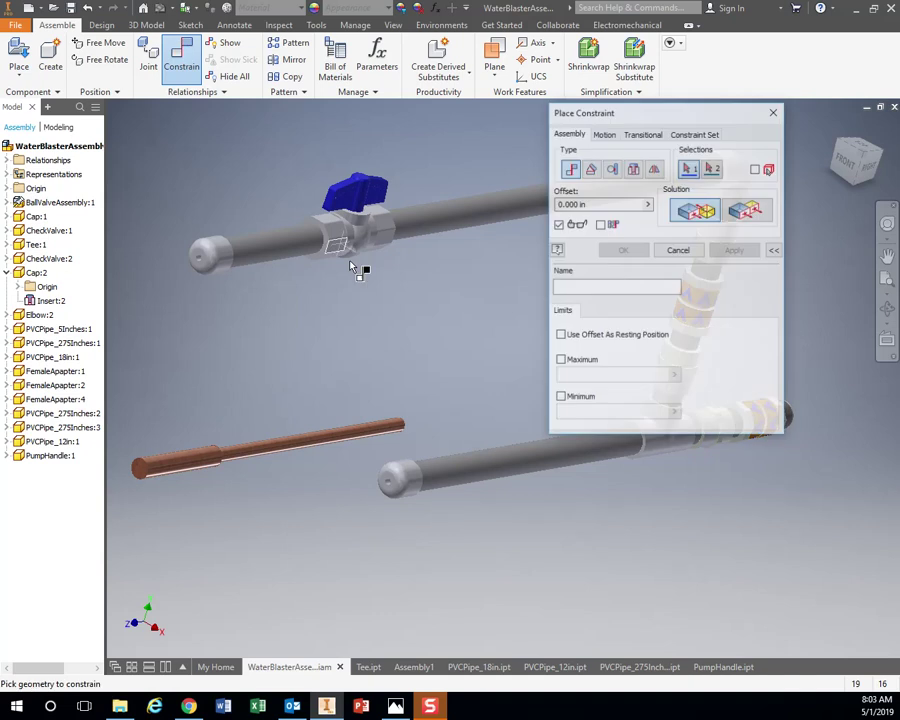
{"action": "scroll", "coordinate": [410, 440], "scroll_direction": "up", "scroll_amount": 3}
{"action": "scroll", "coordinate": [408, 432], "scroll_direction": "up", "scroll_amount": 2}
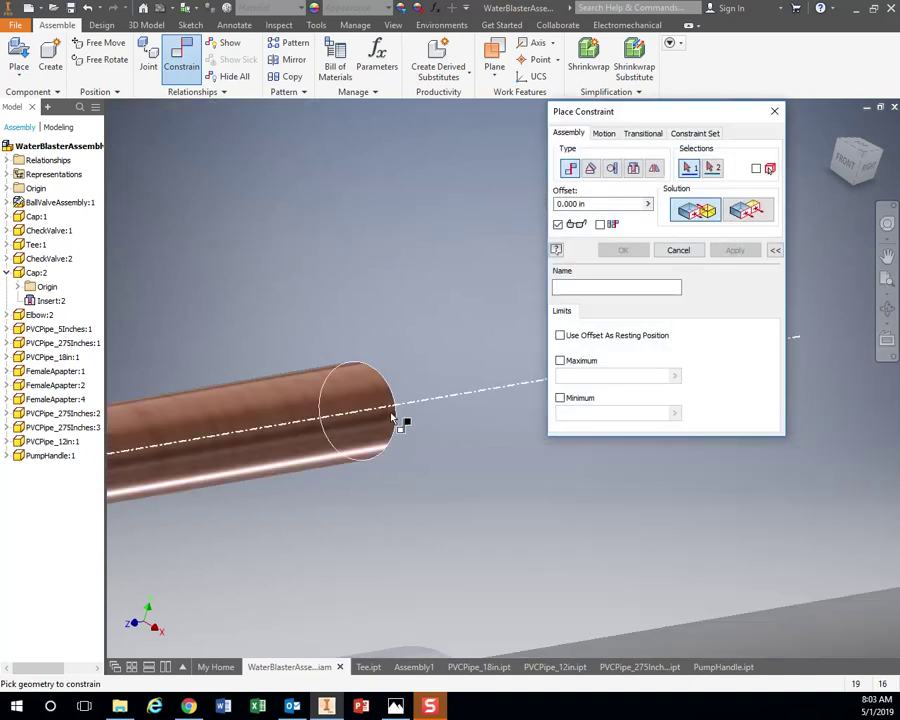
{"action": "scroll", "coordinate": [382, 414], "scroll_direction": "down", "scroll_amount": 2}
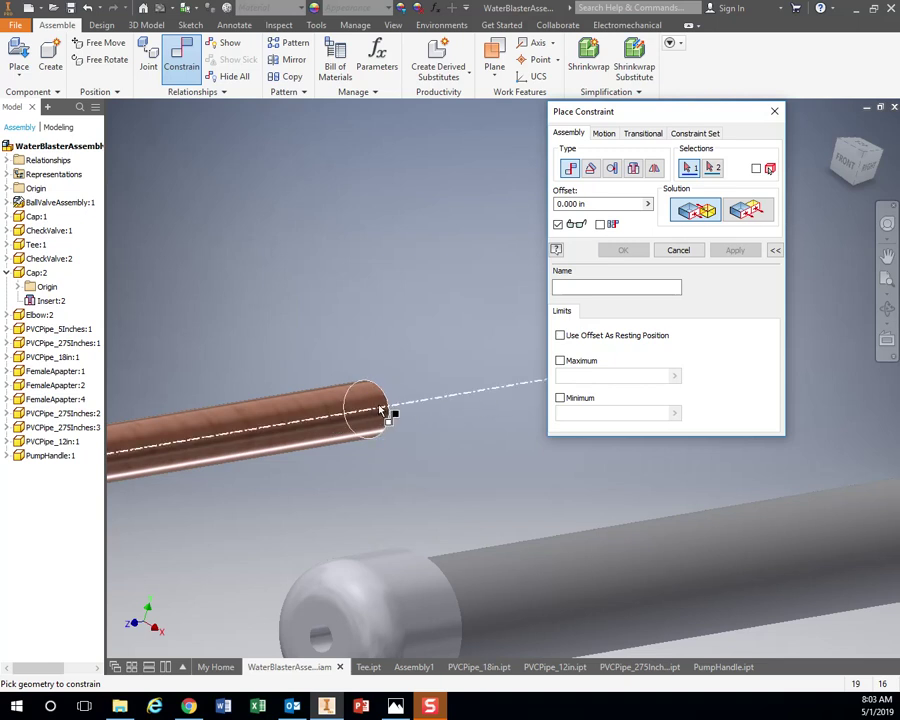
Step: Mate the dowel's end edge to Cap:2's hole edge, then drag-test the handle
{"action": "left_click", "coordinate": [357, 415]}
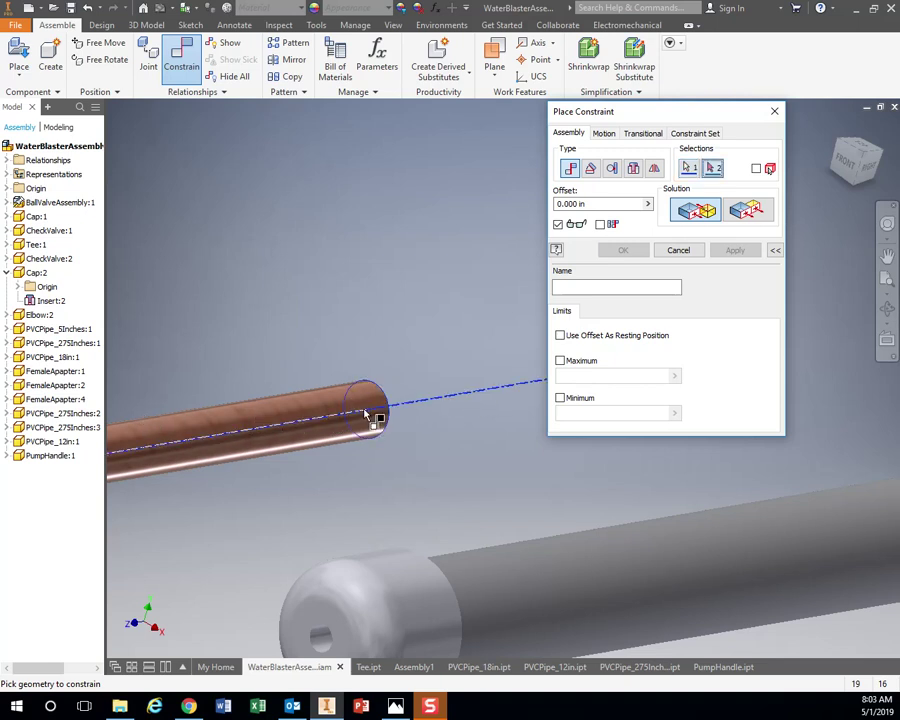
{"action": "middle_click_drag", "start_coordinate": [412, 472], "coordinate": [472, 241]}
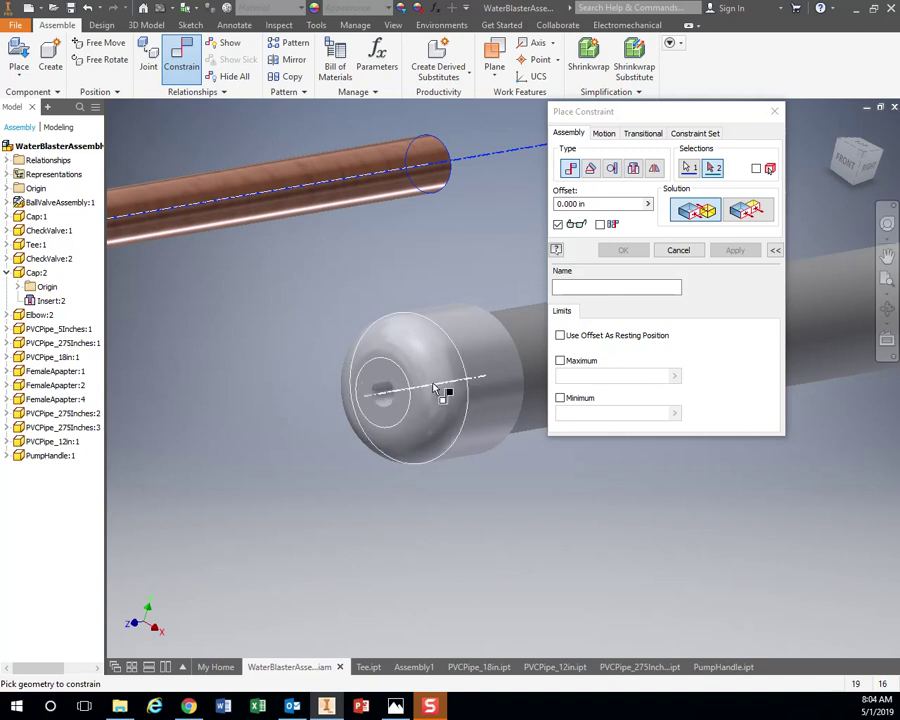
{"action": "left_click", "coordinate": [383, 396]}
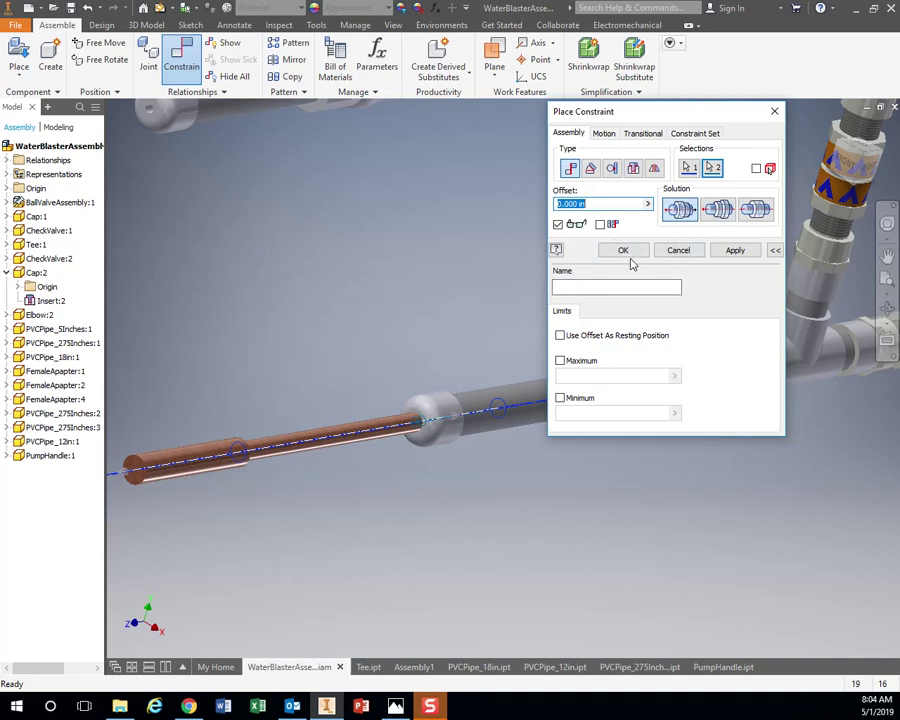
{"action": "left_click", "coordinate": [626, 252]}
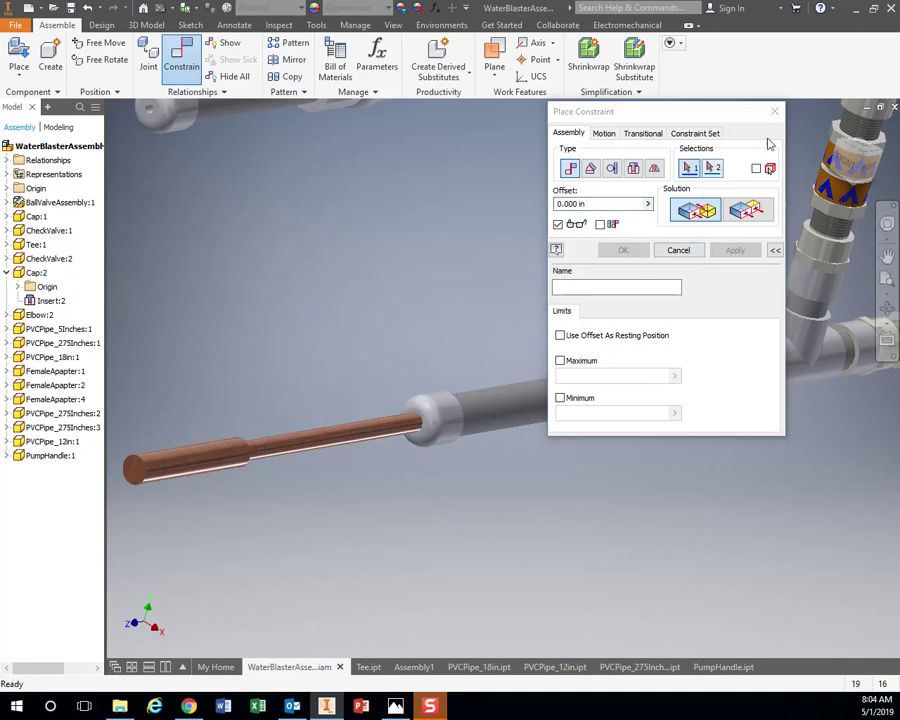
{"action": "left_click_drag", "start_coordinate": [179, 458], "coordinate": [337, 408]}
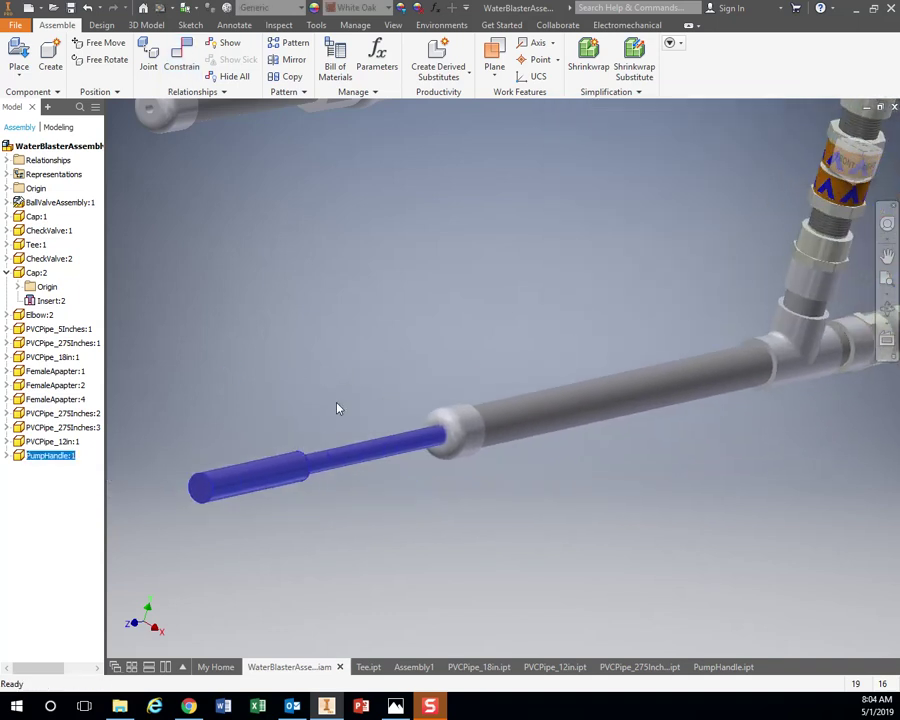
{"action": "scroll", "coordinate": [418, 446], "scroll_direction": "down", "scroll_amount": 5}
{"action": "scroll", "coordinate": [337, 488], "scroll_direction": "up", "scroll_amount": 3}
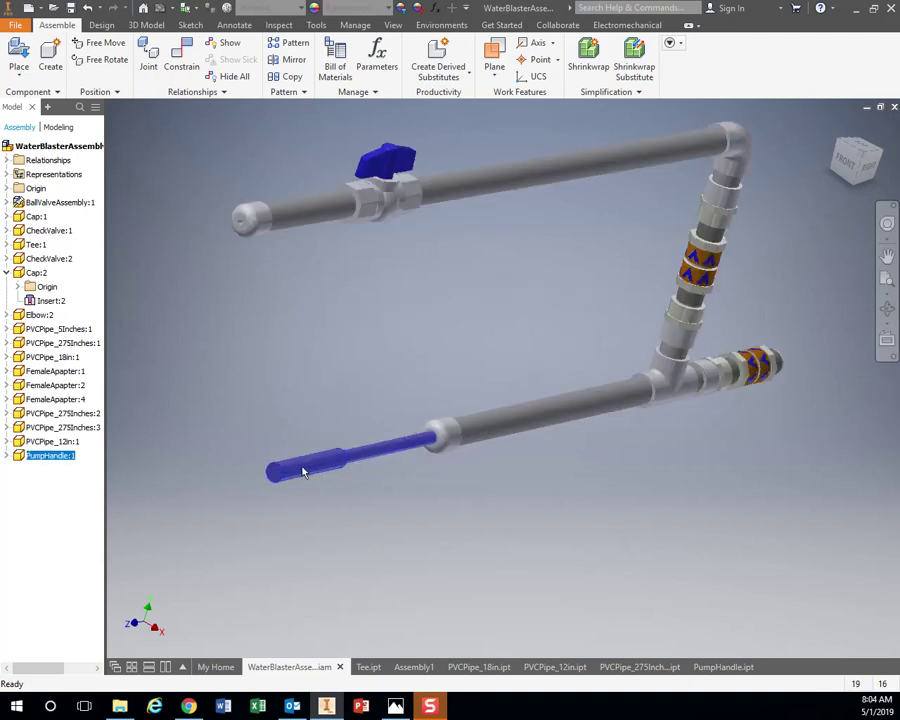
Step: Ground the Tee:1 fitting and drag the pump handle to test its movement
{"action": "left_click_drag", "start_coordinate": [304, 472], "coordinate": [420, 482]}
{"action": "left_click", "coordinate": [420, 482]}
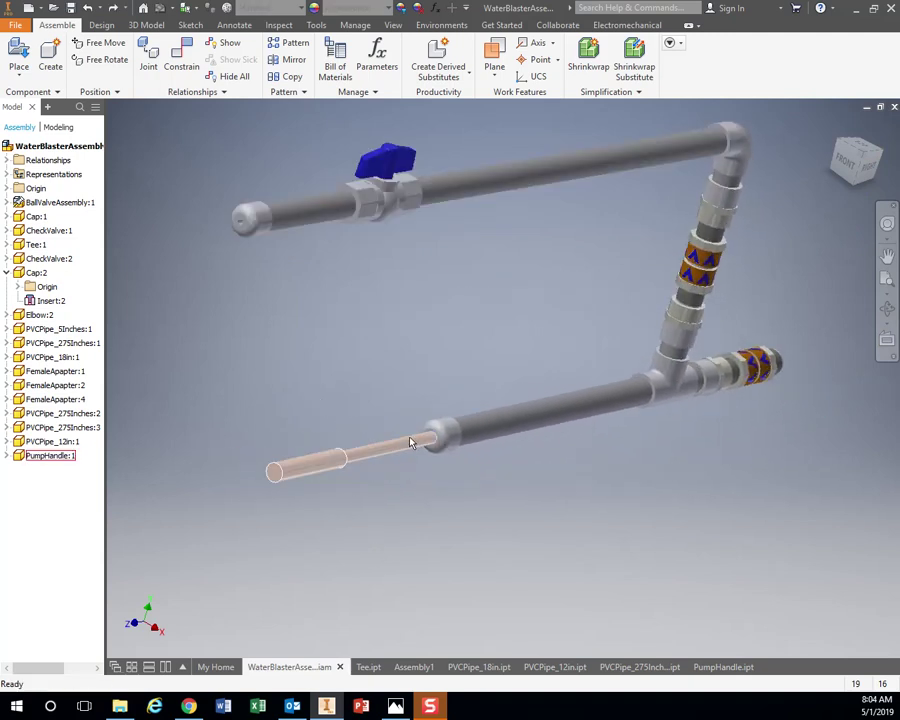
{"action": "left_click", "coordinate": [670, 398]}
{"action": "right_click", "coordinate": [670, 398]}
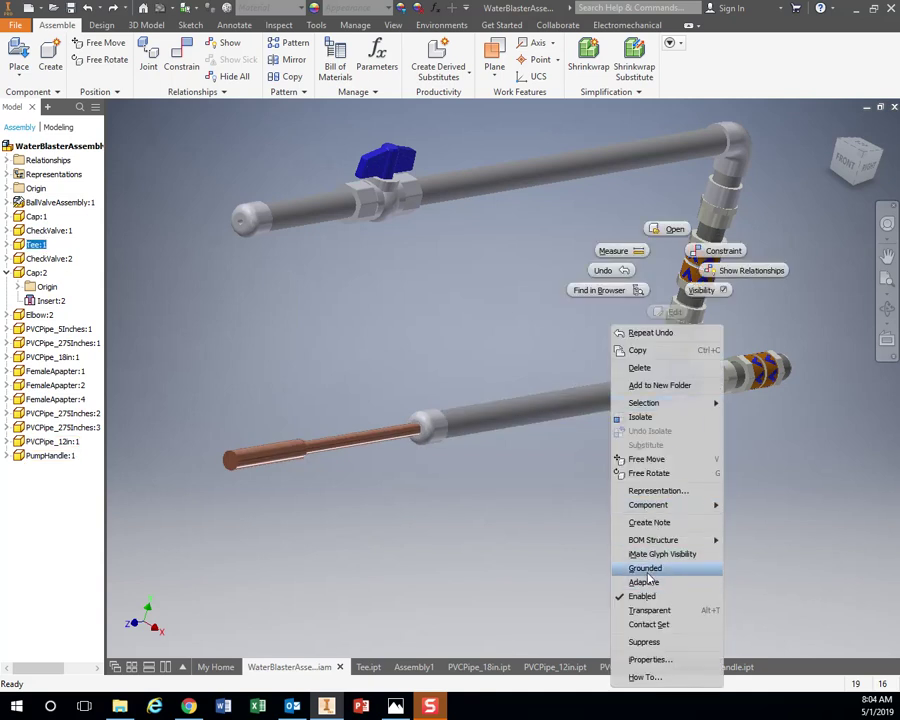
{"action": "left_click", "coordinate": [704, 571]}
{"action": "left_click_drag", "start_coordinate": [238, 450], "coordinate": [336, 444]}
{"action": "left_click", "coordinate": [434, 336]}
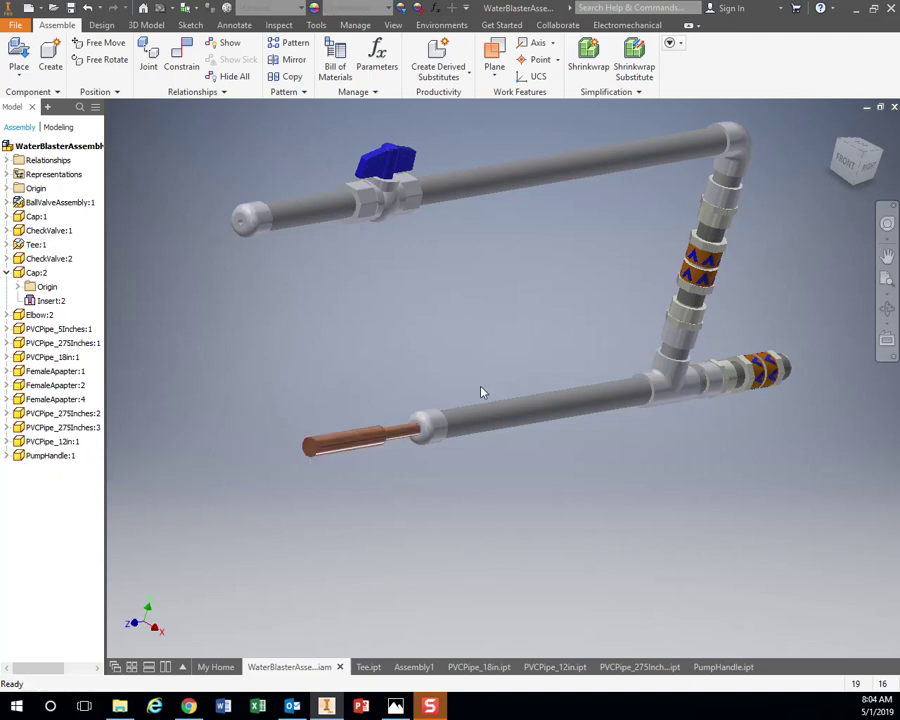
Step: Save WaterBlasterAssemblyExample.iam with its changed Tee, Cap and PVC pipe parts
{"action": "scroll", "coordinate": [465, 398], "scroll_direction": "up", "scroll_amount": 2}
{"action": "scroll", "coordinate": [466, 397], "scroll_direction": "down", "scroll_amount": 3}
{"action": "middle_click_drag", "start_coordinate": [584, 363], "coordinate": [587, 406]}
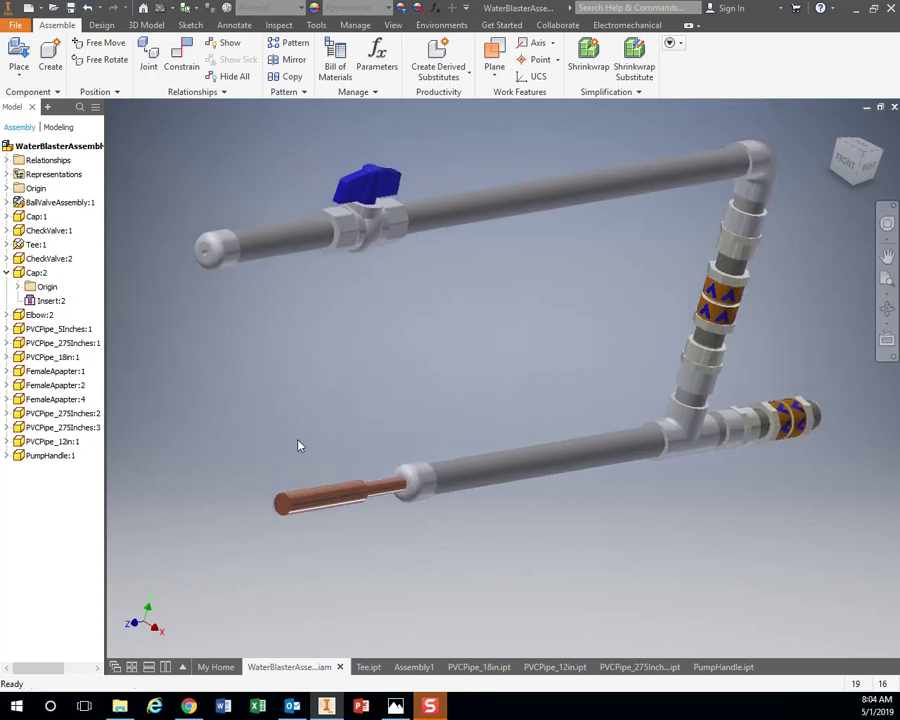
{"action": "double_click", "coordinate": [310, 506]}
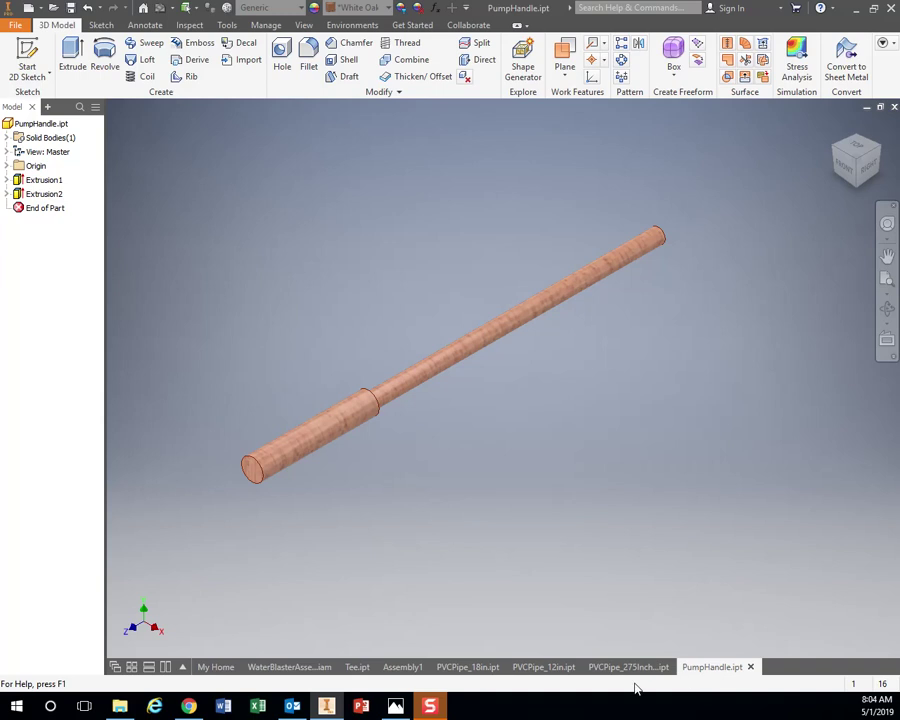
{"action": "left_click", "coordinate": [289, 667]}
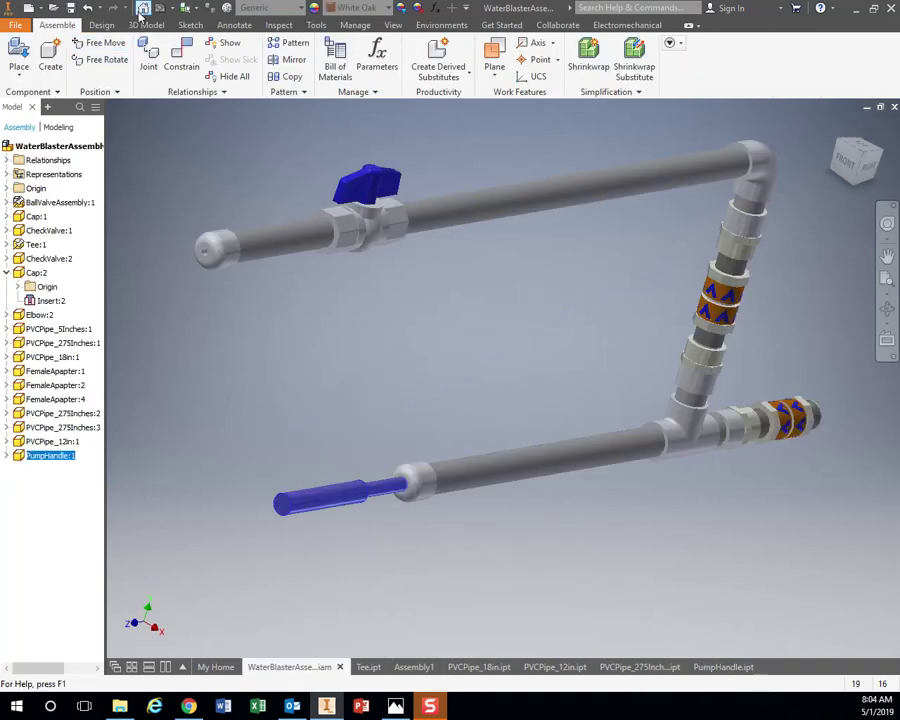
{"action": "left_click", "coordinate": [68, 8]}
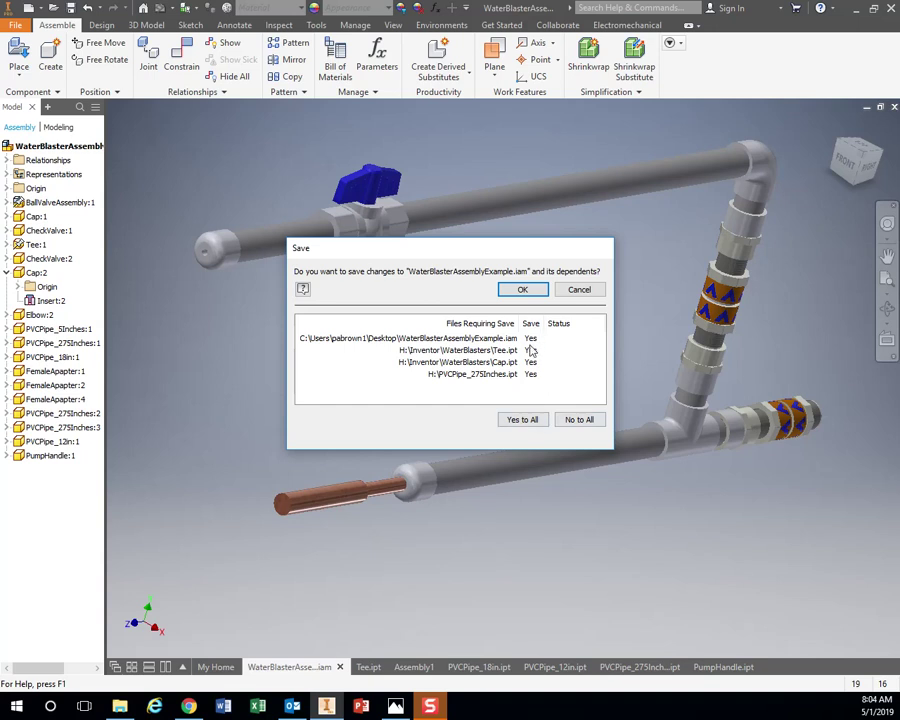
{"action": "left_click", "coordinate": [522, 290]}
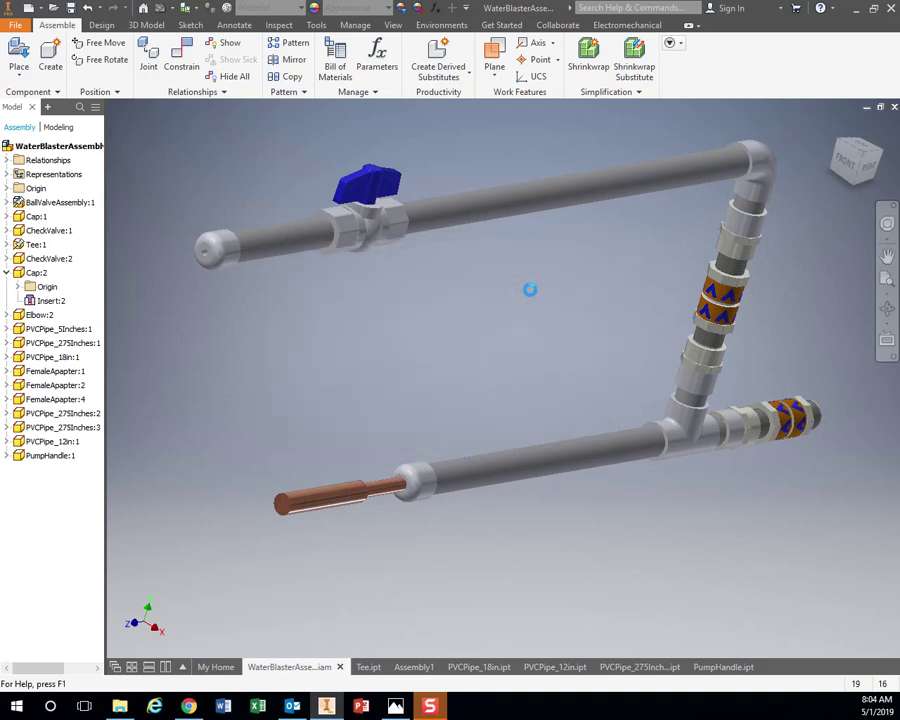